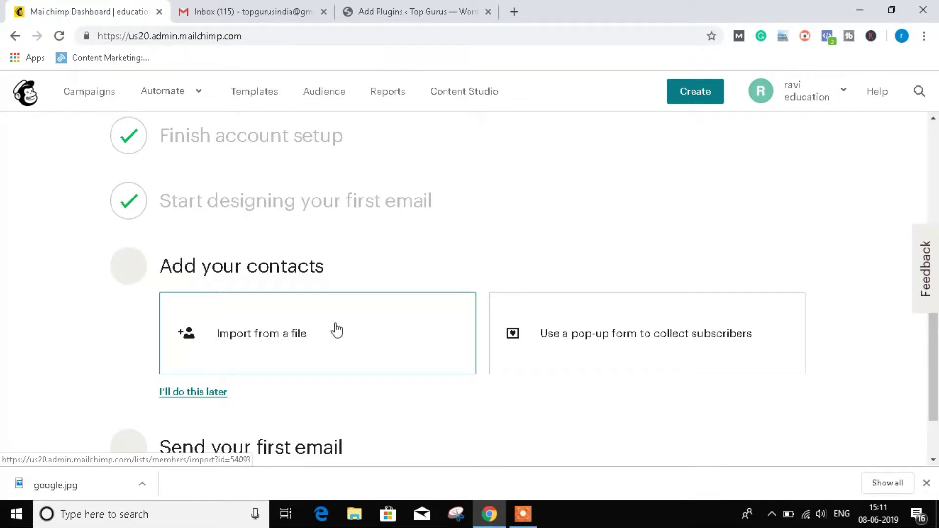
Start a pop-up form for collecting subscribers, using the education audience.
{"action": "scroll", "coordinate": [413, 287], "scroll_direction": "down", "scroll_amount": 1}
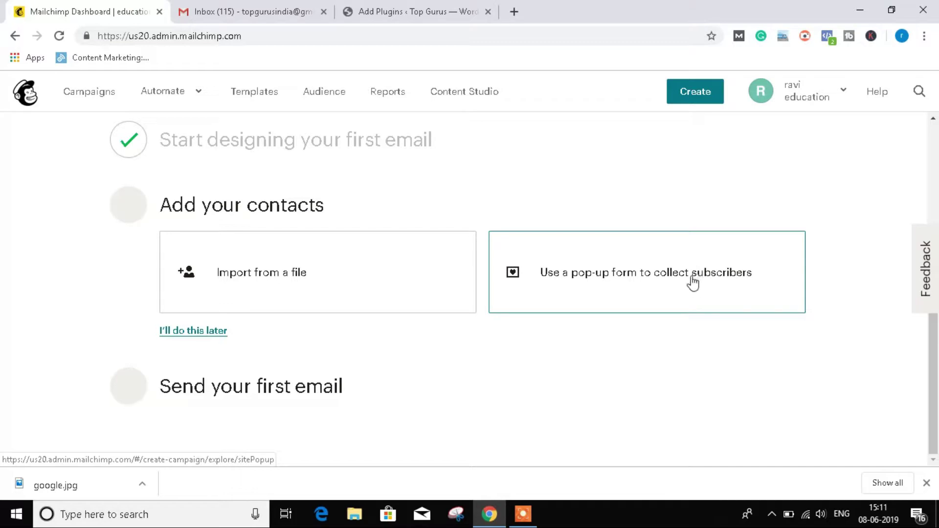
{"action": "left_click", "coordinate": [647, 290]}
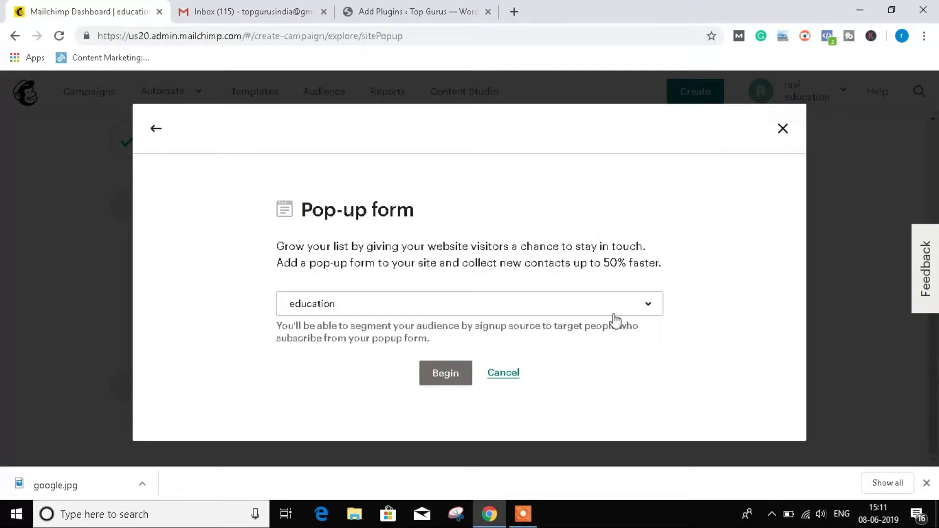
{"action": "left_click", "coordinate": [657, 305]}
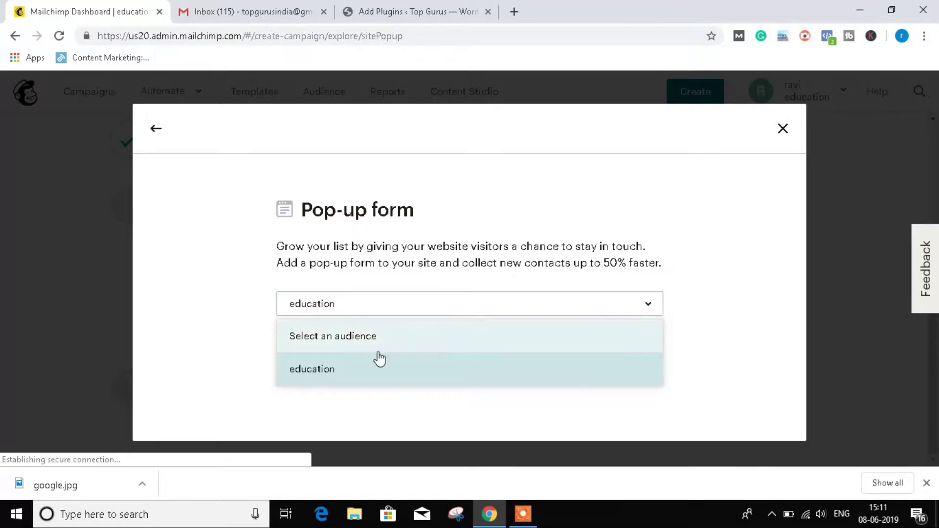
{"action": "left_click", "coordinate": [688, 260]}
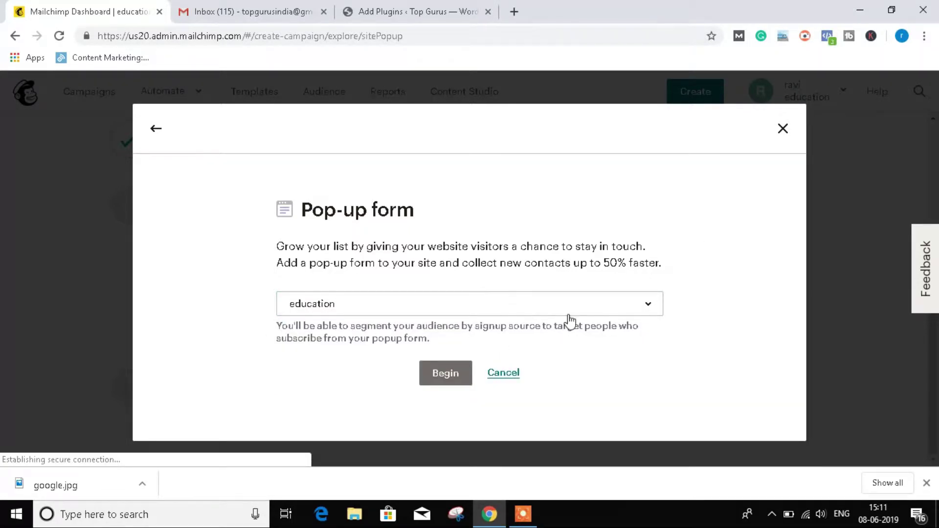
{"action": "left_click", "coordinate": [451, 375]}
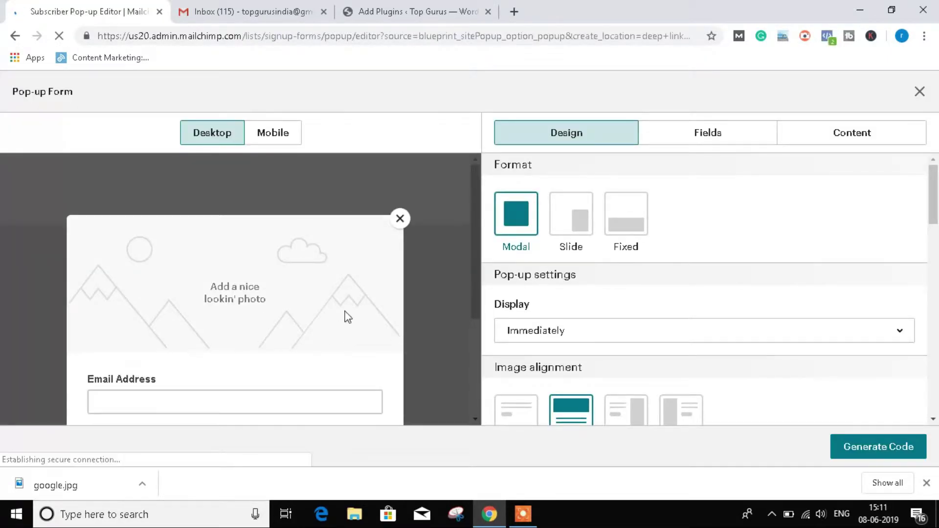
Examine the default layout of the pop-up form in the desktop preview, from the photo area to the Subscribe button.
{"action": "scroll", "coordinate": [230, 298], "scroll_direction": "down", "scroll_amount": 4}
{"action": "scroll", "coordinate": [250, 311], "scroll_direction": "up", "scroll_amount": 3}
{"action": "mouse_move", "coordinate": [225, 275]}
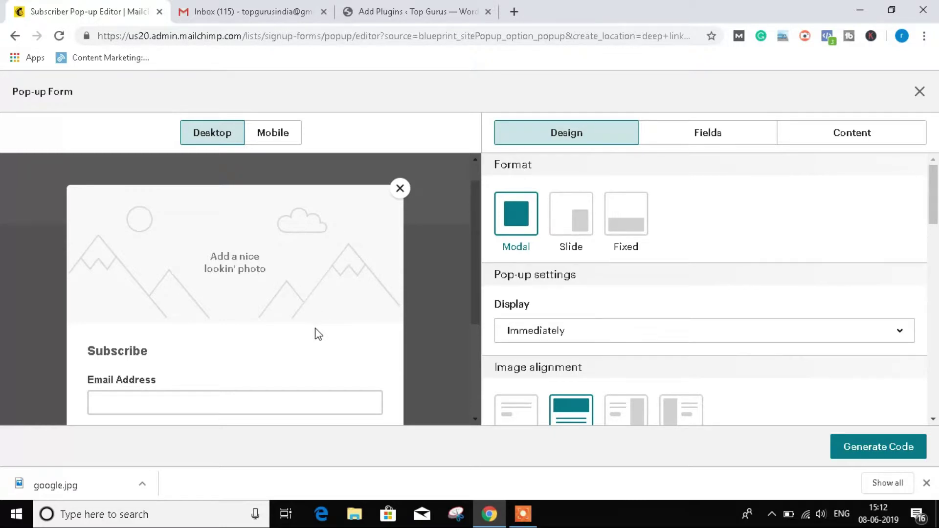
{"action": "scroll", "coordinate": [305, 320], "scroll_direction": "down", "scroll_amount": 1}
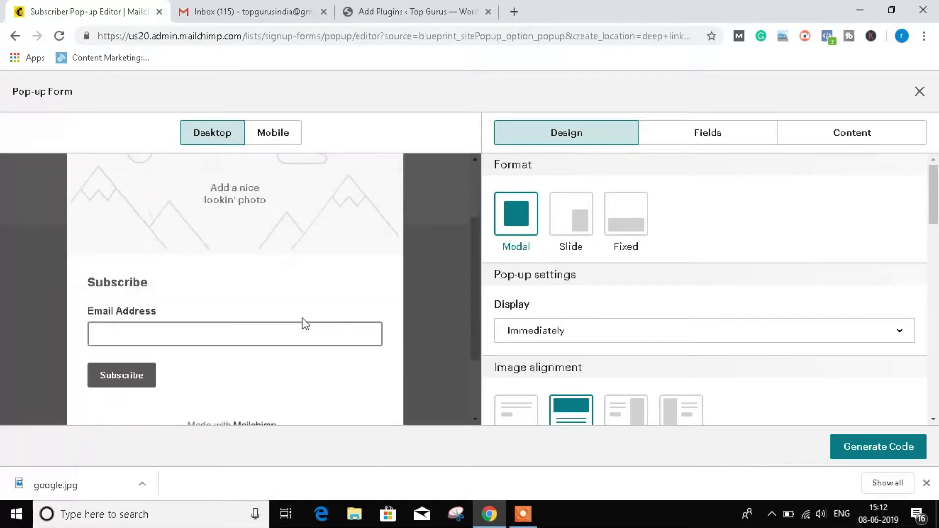
{"action": "scroll", "coordinate": [299, 329], "scroll_direction": "up", "scroll_amount": 1}
{"action": "scroll", "coordinate": [95, 327], "scroll_direction": "down", "scroll_amount": 1}
{"action": "scroll", "coordinate": [161, 276], "scroll_direction": "up", "scroll_amount": 1}
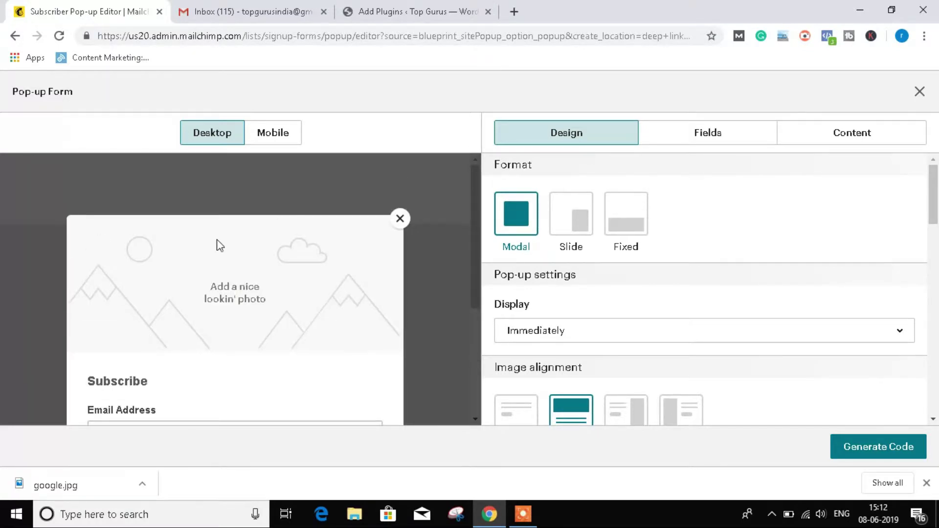
{"action": "mouse_move", "coordinate": [235, 299]}
{"action": "scroll", "coordinate": [260, 279], "scroll_direction": "down", "scroll_amount": 1}
{"action": "scroll", "coordinate": [235, 298], "scroll_direction": "up", "scroll_amount": 1}
{"action": "mouse_move", "coordinate": [227, 314]}
Insert the Google Digital Marketing Courses image from My Files into the form's photo area.
{"action": "left_click", "coordinate": [248, 295]}
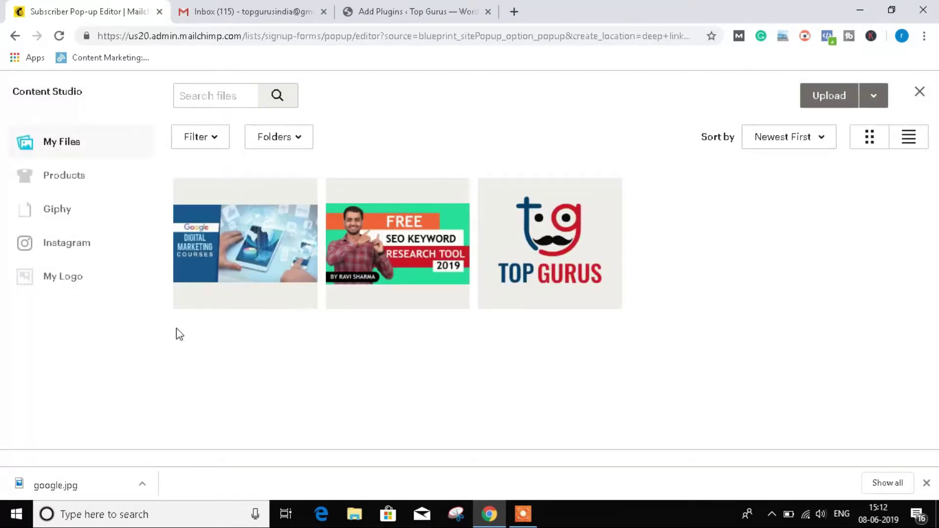
{"action": "left_click", "coordinate": [256, 252]}
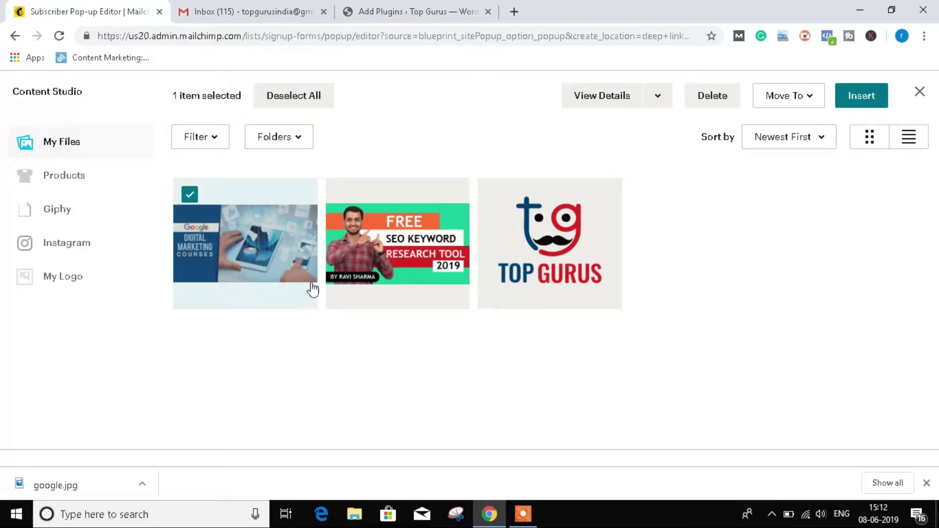
{"action": "left_click", "coordinate": [865, 96]}
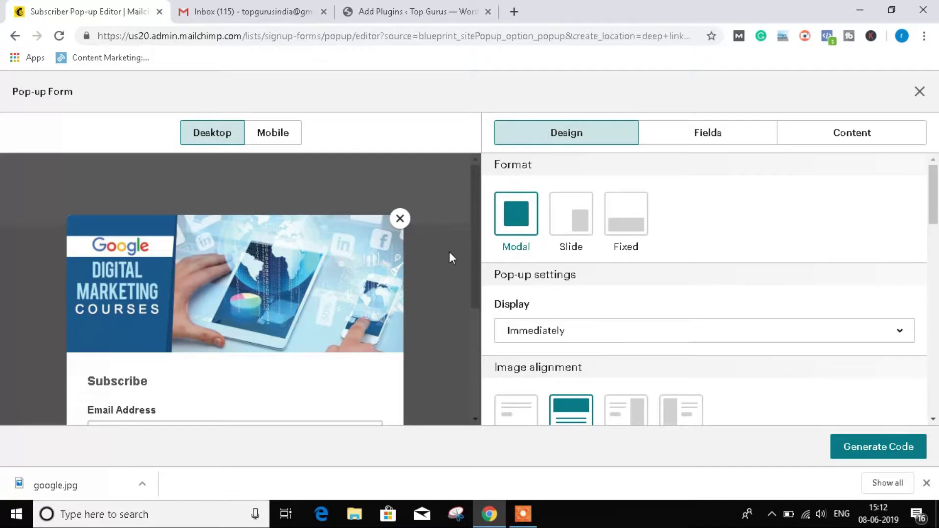
Review the form with its image, try the Slide format and return to the Modal format.
{"action": "scroll", "coordinate": [215, 308], "scroll_direction": "down", "scroll_amount": 2}
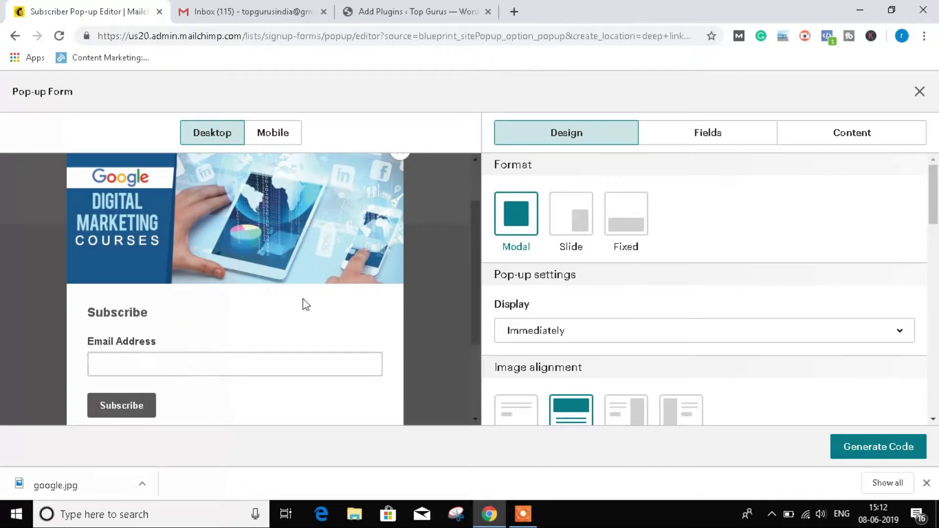
{"action": "scroll", "coordinate": [312, 298], "scroll_direction": "up", "scroll_amount": 2}
{"action": "scroll", "coordinate": [355, 370], "scroll_direction": "down", "scroll_amount": 2}
{"action": "left_click", "coordinate": [560, 212]}
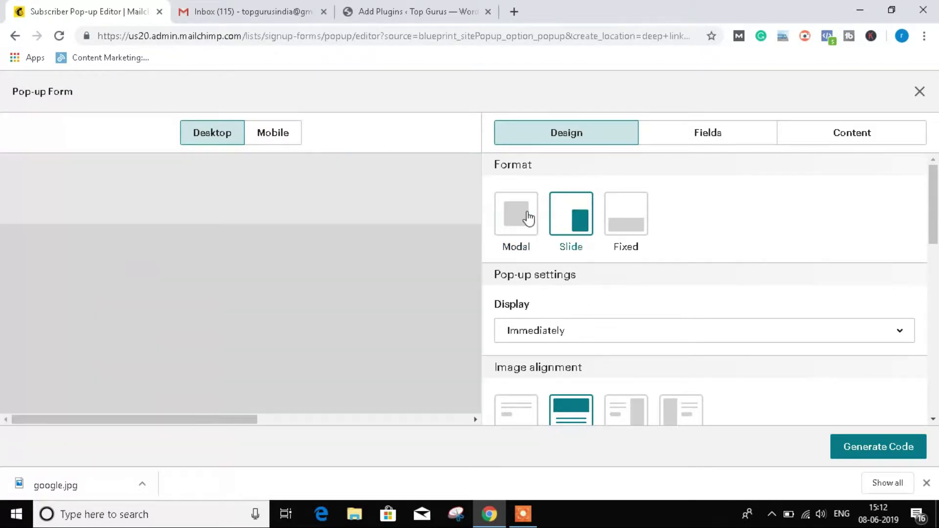
{"action": "left_click", "coordinate": [510, 238]}
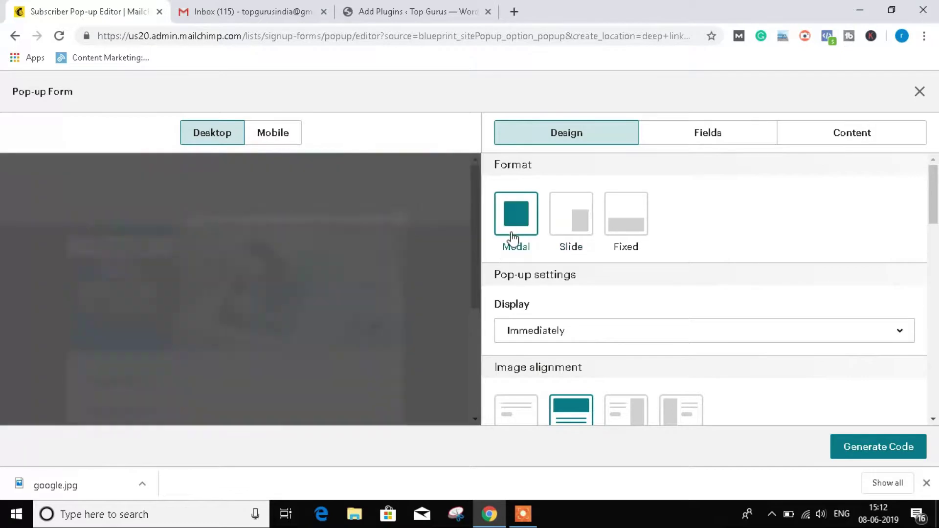
Add the First Name, Last Name, Address, Phone Number and Birthday fields to the pop-up form.
{"action": "left_click", "coordinate": [706, 139]}
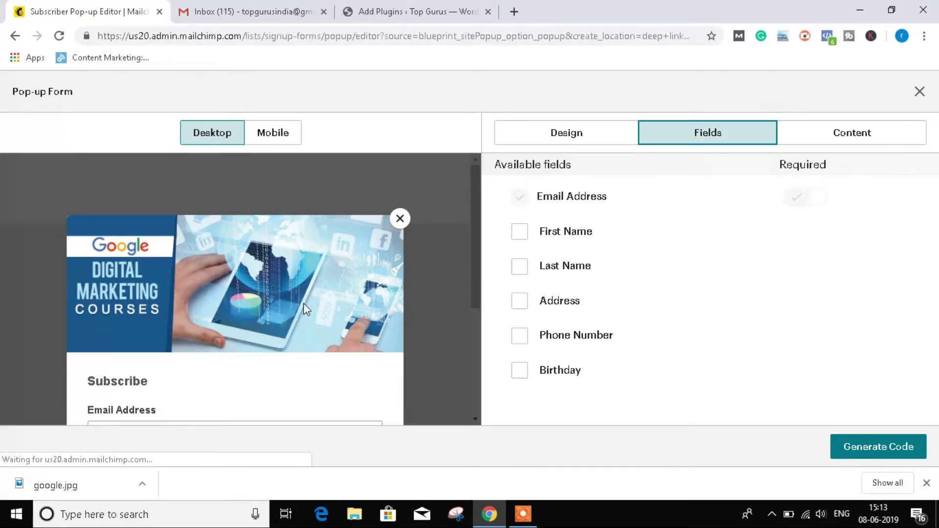
{"action": "scroll", "coordinate": [304, 309], "scroll_direction": "down", "scroll_amount": 3}
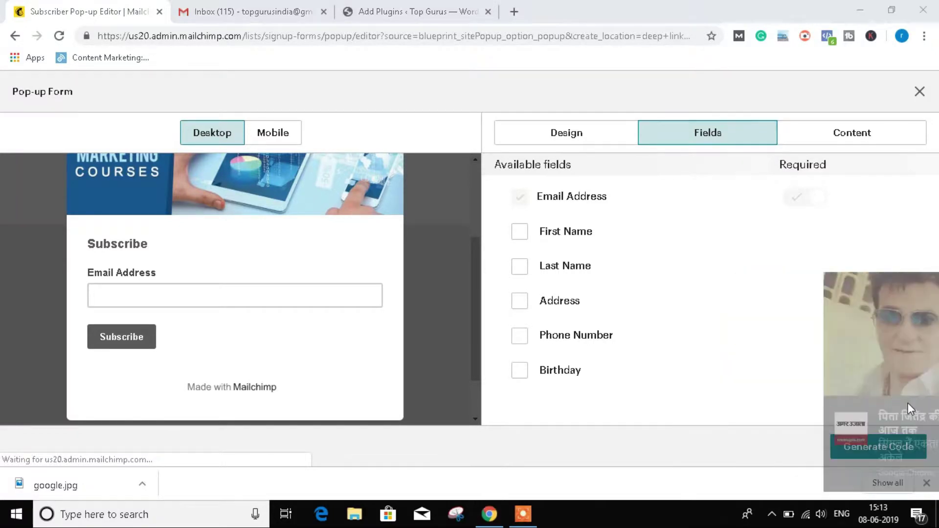
{"action": "left_click", "coordinate": [519, 233]}
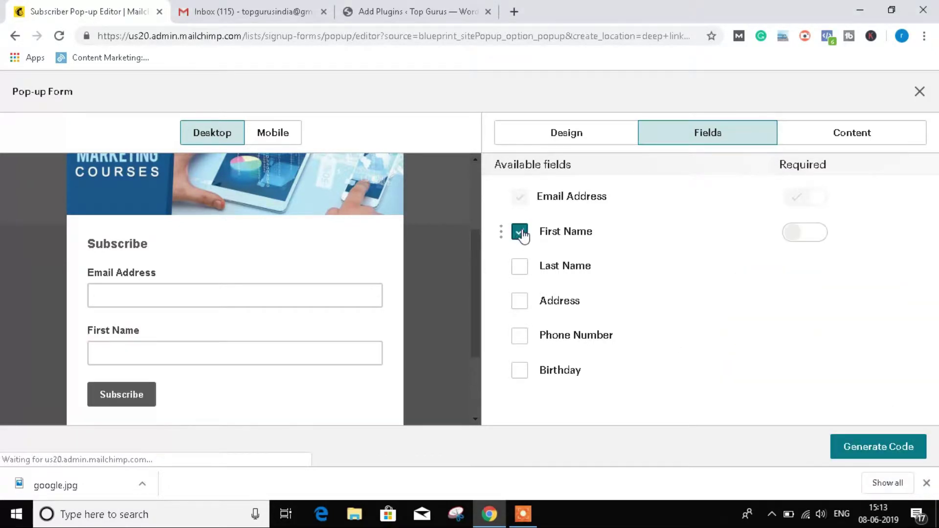
{"action": "left_click", "coordinate": [517, 268]}
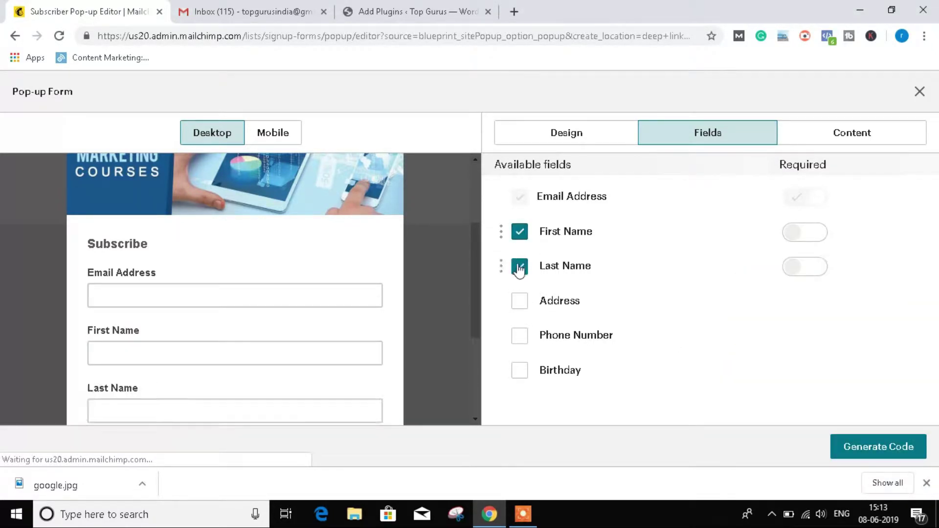
{"action": "left_click", "coordinate": [520, 300]}
{"action": "scroll", "coordinate": [259, 348], "scroll_direction": "down", "scroll_amount": 4}
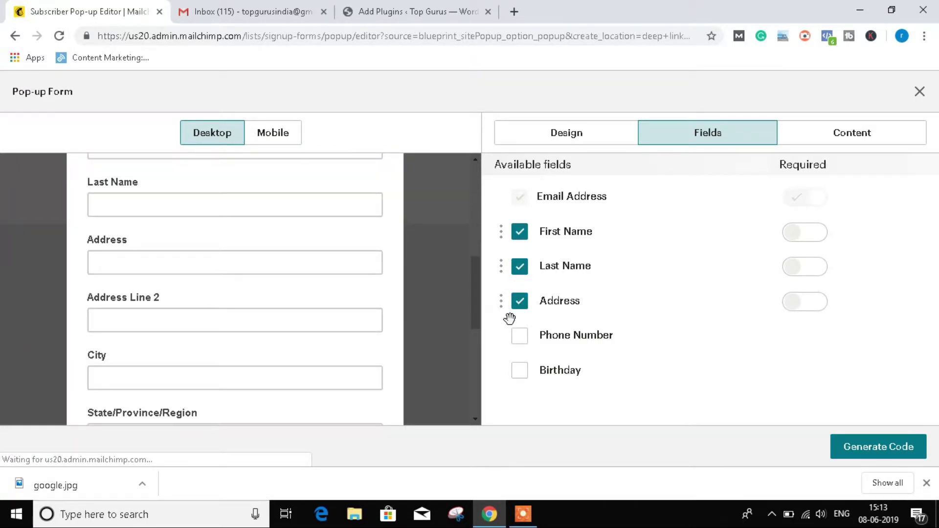
{"action": "left_click", "coordinate": [520, 335]}
{"action": "scroll", "coordinate": [331, 320], "scroll_direction": "down", "scroll_amount": 6}
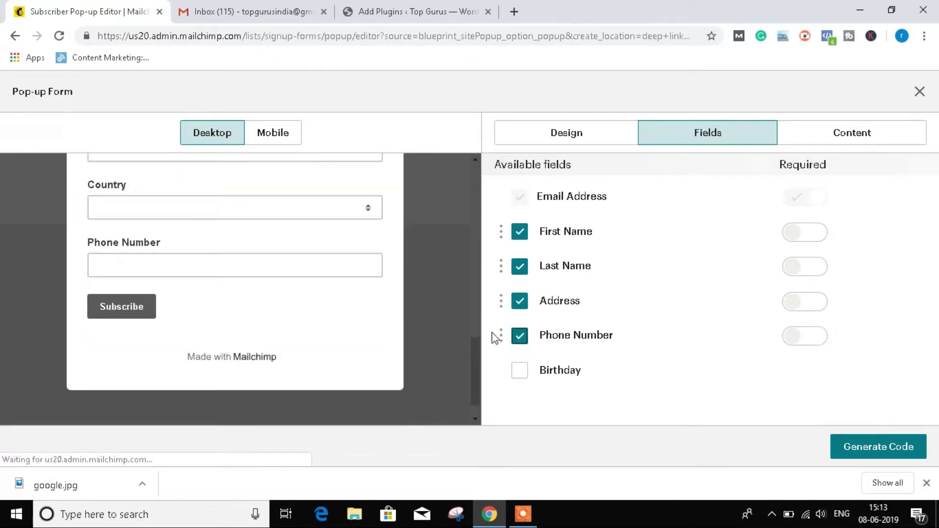
{"action": "left_click", "coordinate": [518, 376]}
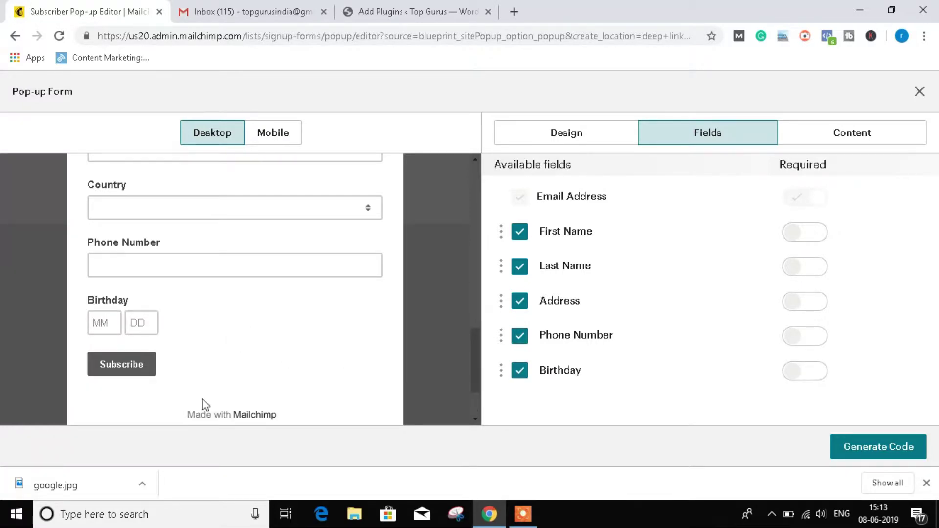
Remove the Birthday, Address and Last Name fields from the pop-up form.
{"action": "left_click", "coordinate": [519, 371]}
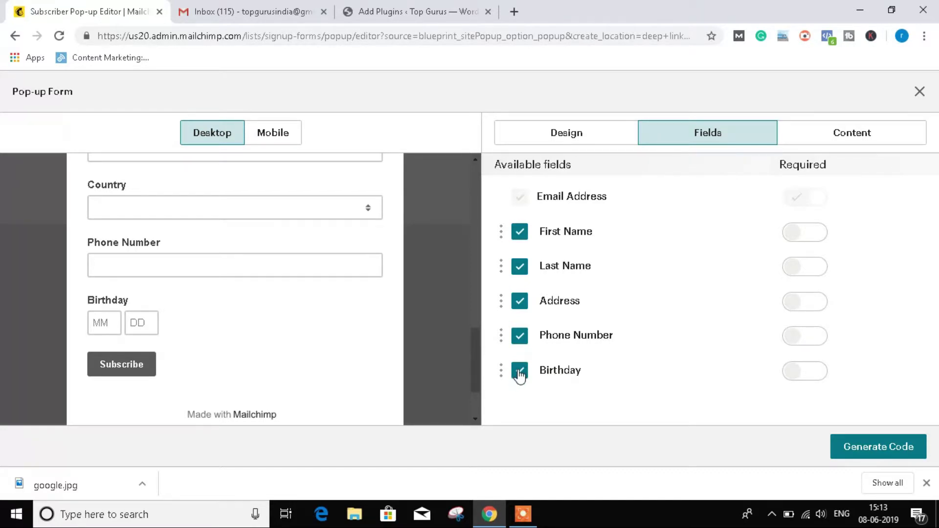
{"action": "left_click", "coordinate": [520, 300]}
{"action": "left_click", "coordinate": [519, 266]}
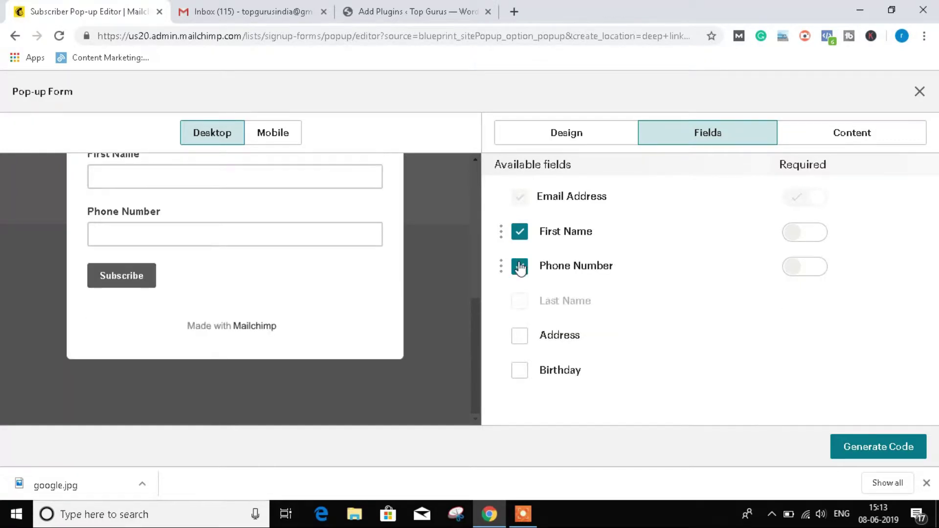
Make the First Name and Phone Number fields required.
{"action": "scroll", "coordinate": [236, 290], "scroll_direction": "up", "scroll_amount": 2}
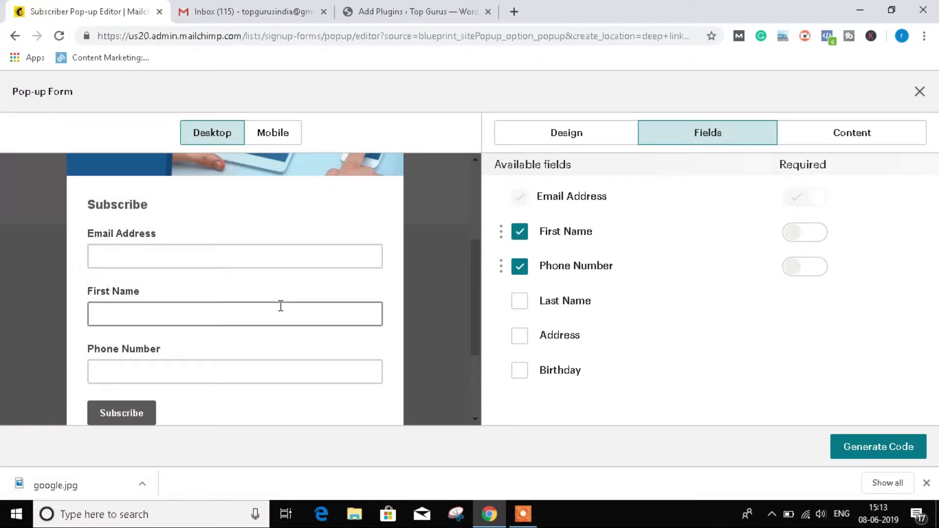
{"action": "left_click", "coordinate": [791, 233]}
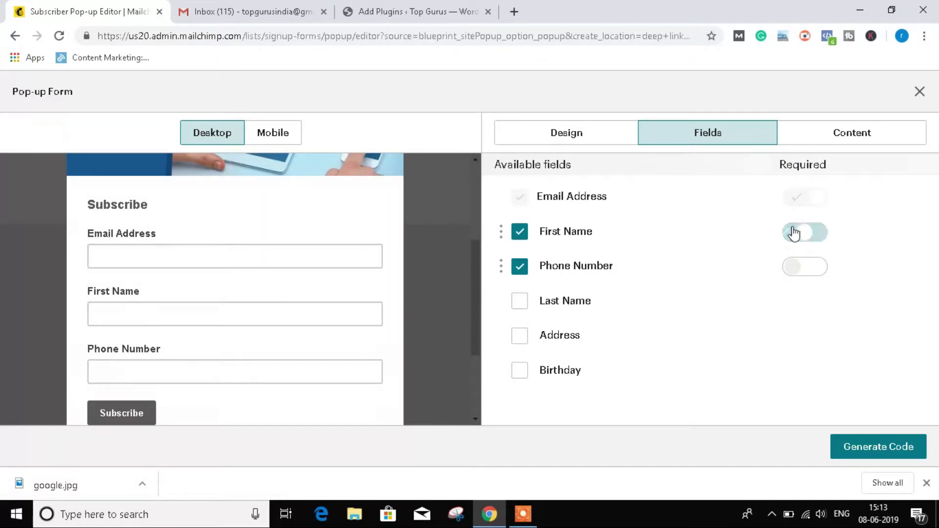
{"action": "left_click", "coordinate": [795, 268]}
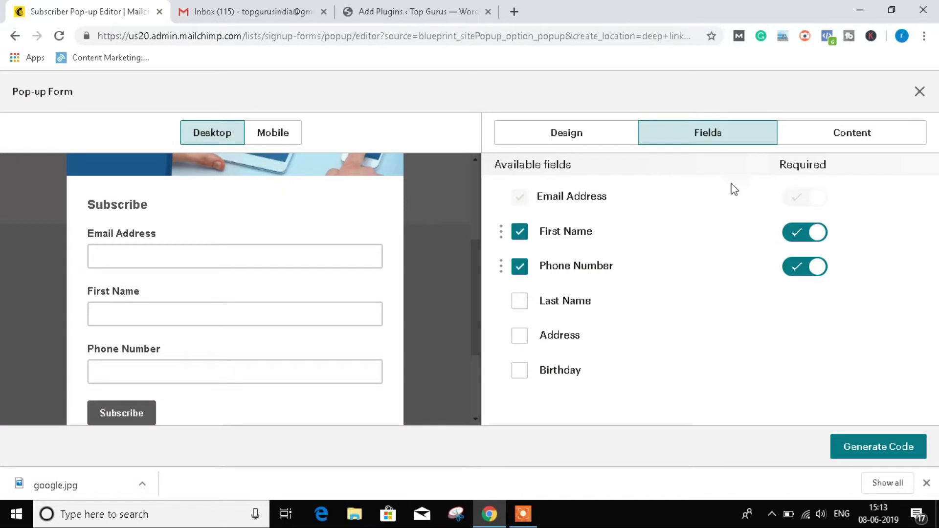
Replace the Subscribe heading in the form's body content with "Join Our Family".
{"action": "left_click", "coordinate": [865, 138]}
{"action": "scroll", "coordinate": [574, 323], "scroll_direction": "down", "scroll_amount": 5}
{"action": "scroll", "coordinate": [556, 302], "scroll_direction": "up", "scroll_amount": 3}
{"action": "left_click", "coordinate": [559, 249]}
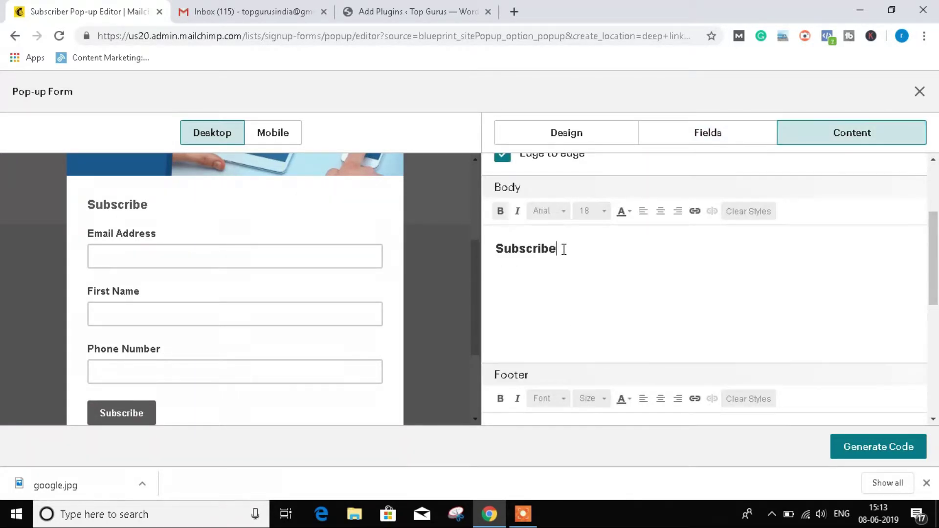
{"action": "left_click_drag", "start_coordinate": [564, 245], "coordinate": [494, 246]}
{"action": "key", "text": "BackSpace"}
{"action": "type", "text": "Joi"}
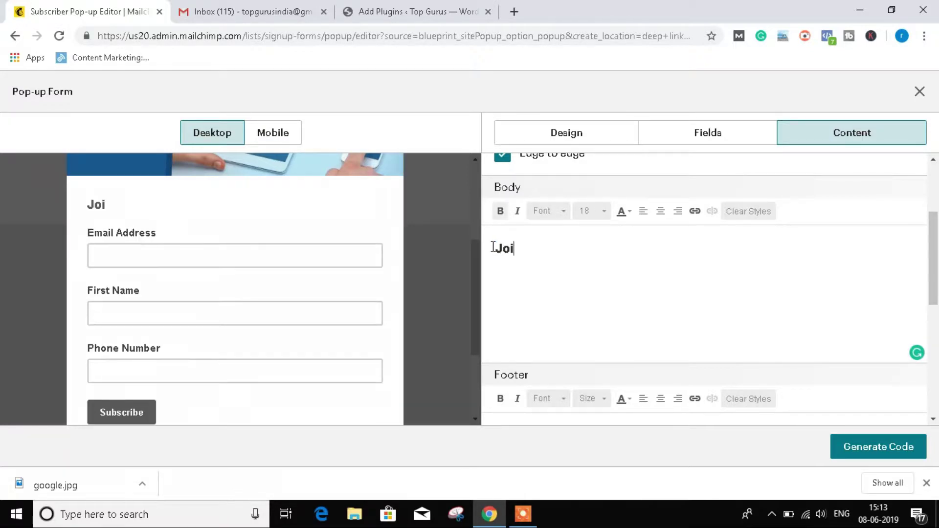
{"action": "type", "text": "n Our "}
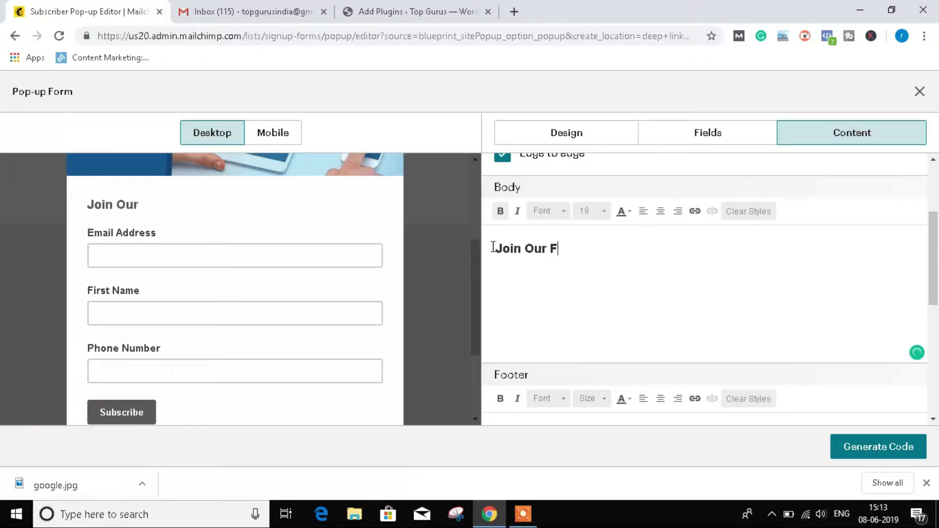
{"action": "type", "text": "Family"}
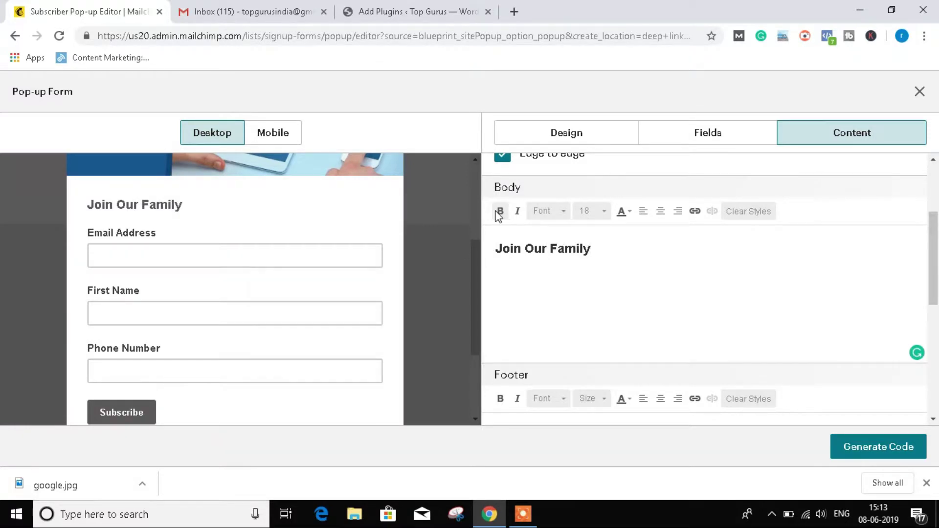
Set the font size of the "Join Our Family" heading to 24, keeping it bold.
{"action": "scroll", "coordinate": [781, 306], "scroll_direction": "up", "scroll_amount": 3}
{"action": "scroll", "coordinate": [709, 308], "scroll_direction": "down", "scroll_amount": 3}
{"action": "left_click_drag", "start_coordinate": [600, 252], "coordinate": [496, 245]}
{"action": "key", "text": "ctrl+b"}
{"action": "key", "text": "ctrl+b"}
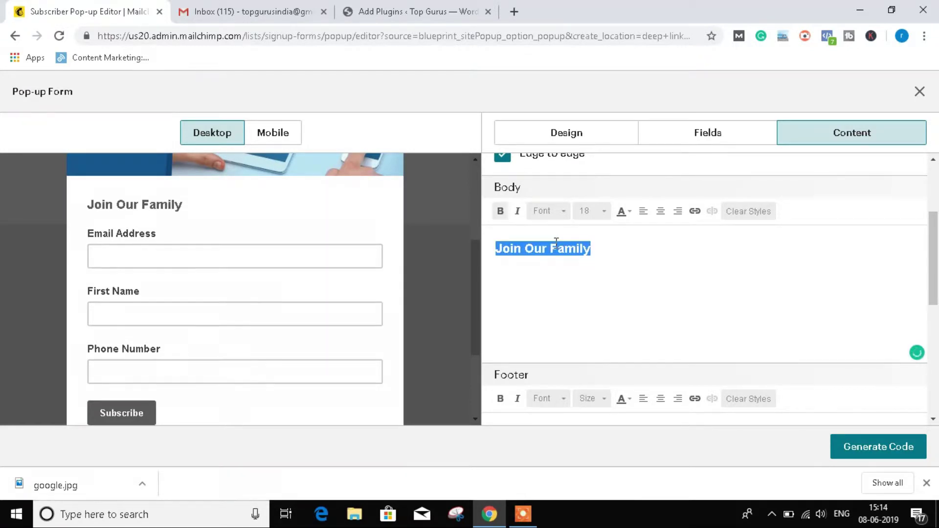
{"action": "left_click", "coordinate": [599, 215]}
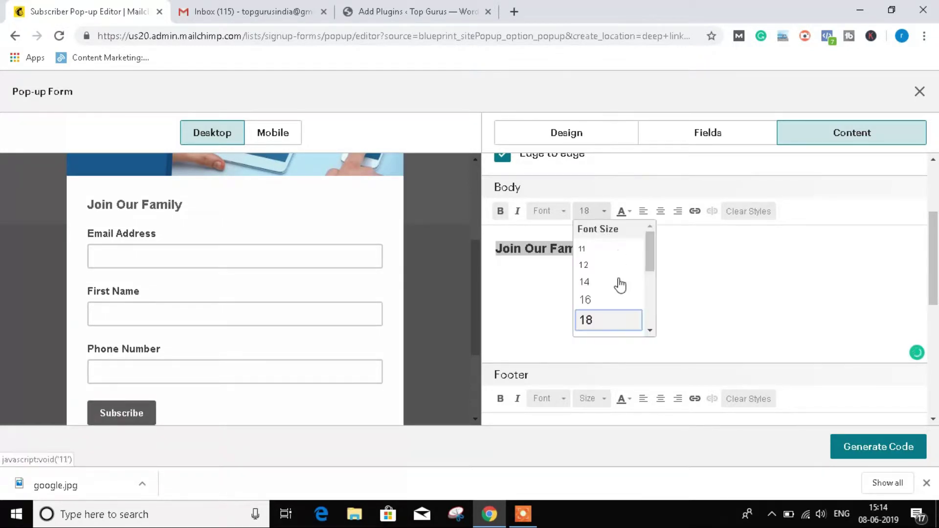
{"action": "left_click", "coordinate": [649, 331]}
{"action": "left_click", "coordinate": [598, 316]}
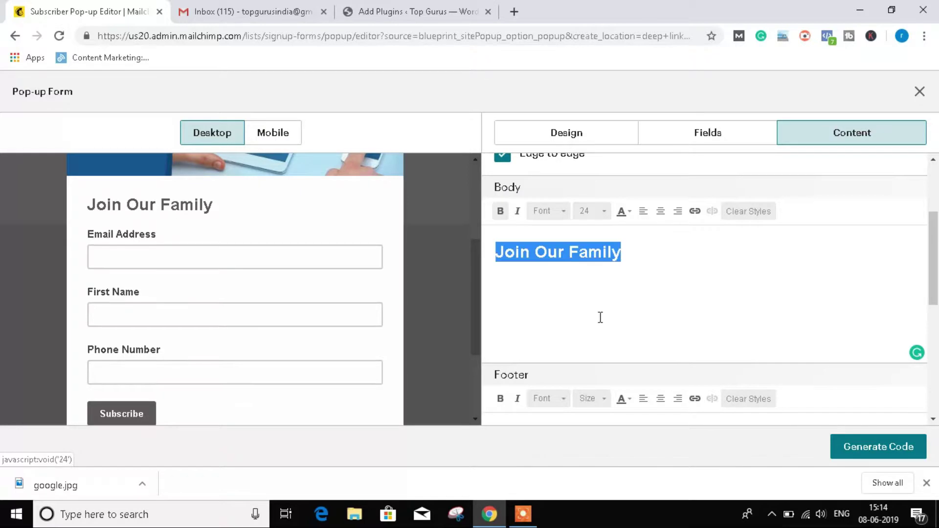
{"action": "left_click", "coordinate": [683, 313]}
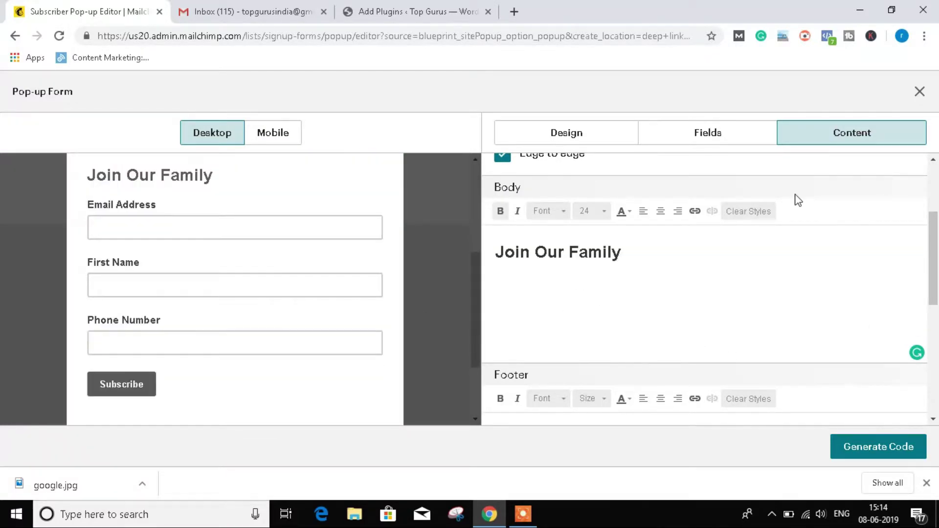
Open the pop-up form's design settings and review the whole form in the desktop preview.
{"action": "left_click", "coordinate": [589, 144]}
{"action": "scroll", "coordinate": [712, 261], "scroll_direction": "down", "scroll_amount": 2}
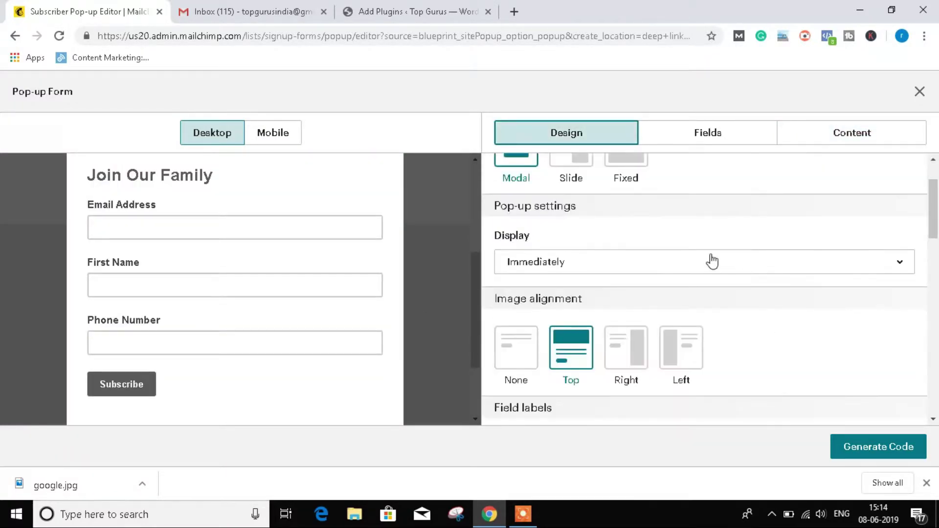
{"action": "scroll", "coordinate": [616, 247], "scroll_direction": "up", "scroll_amount": 2}
{"action": "scroll", "coordinate": [275, 282], "scroll_direction": "up", "scroll_amount": 4}
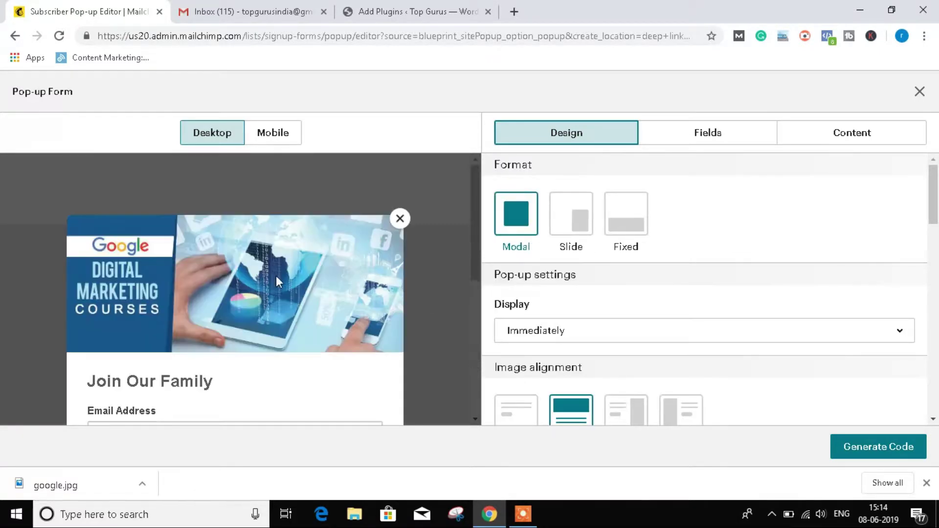
{"action": "scroll", "coordinate": [327, 286], "scroll_direction": "down", "scroll_amount": 4}
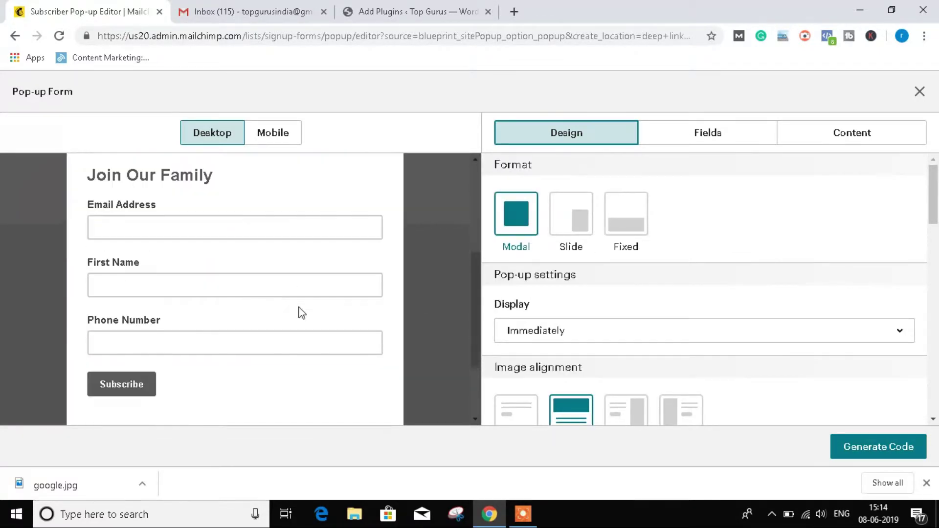
{"action": "scroll", "coordinate": [305, 311], "scroll_direction": "up", "scroll_amount": 1}
Try the Slide and Fixed formats for the pop-up, then return it to Modal.
{"action": "left_click", "coordinate": [579, 229]}
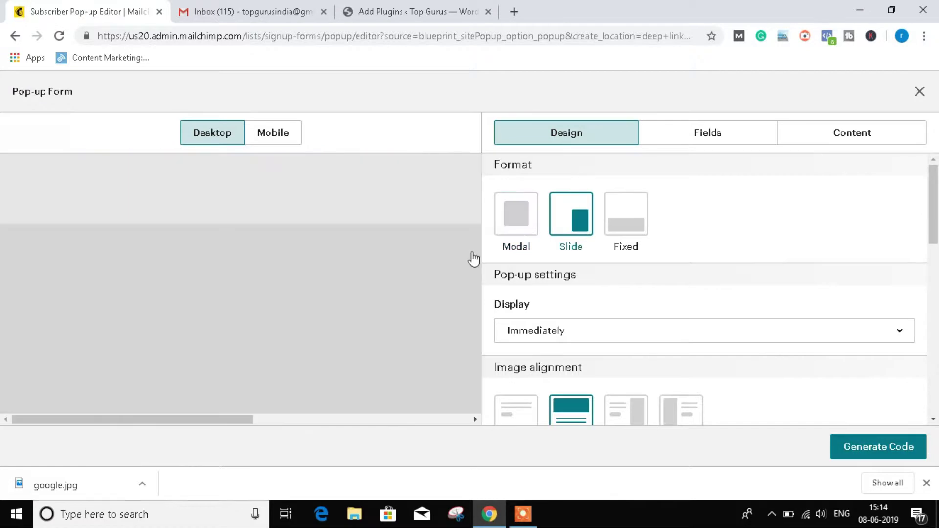
{"action": "scroll", "coordinate": [460, 260], "scroll_direction": "down", "scroll_amount": 3}
{"action": "scroll", "coordinate": [317, 270], "scroll_direction": "up", "scroll_amount": 3}
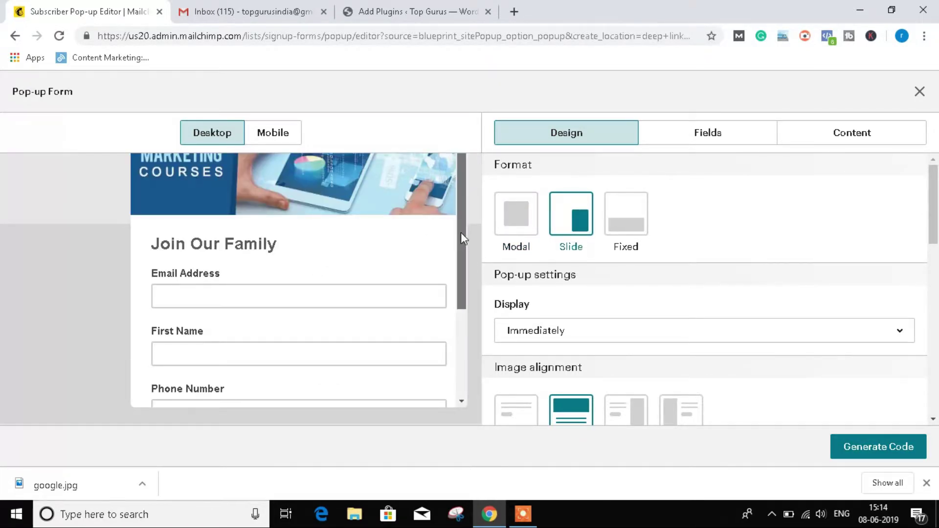
{"action": "mouse_move", "coordinate": [468, 222]}
{"action": "left_mouse_down"}
{"action": "mouse_move", "coordinate": [465, 329]}
{"action": "mouse_move", "coordinate": [467, 210]}
{"action": "left_mouse_up"}
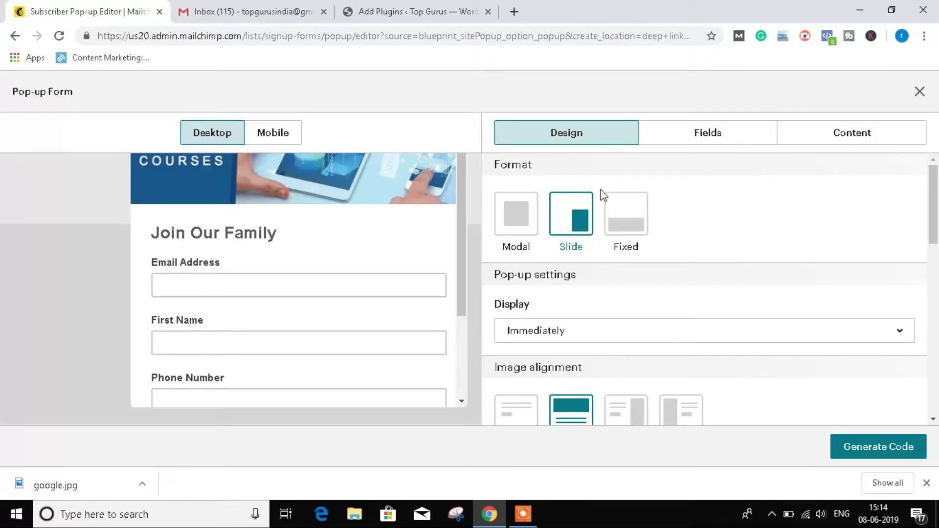
{"action": "left_click", "coordinate": [630, 206]}
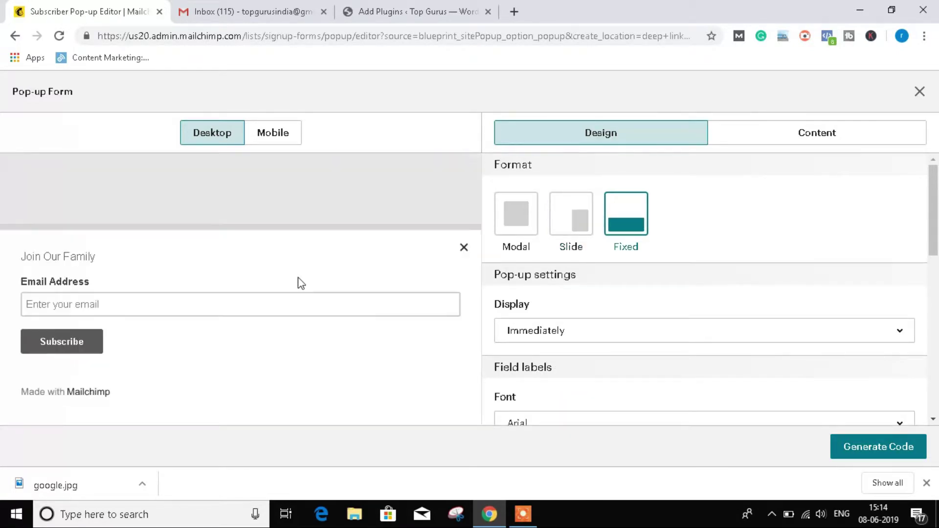
{"action": "left_click", "coordinate": [523, 210]}
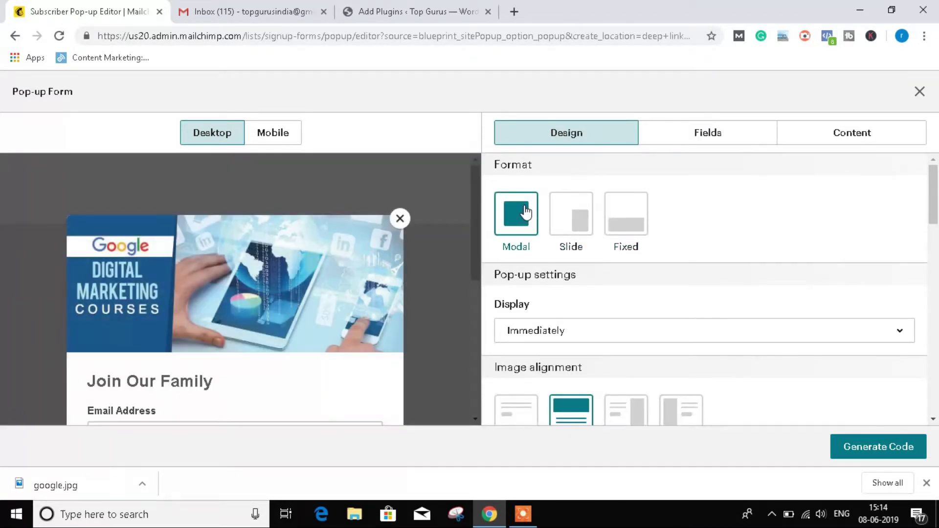
Try the None, Right and Left image alignments in the preview, then restore the Top alignment.
{"action": "scroll", "coordinate": [671, 359], "scroll_direction": "down", "scroll_amount": 4}
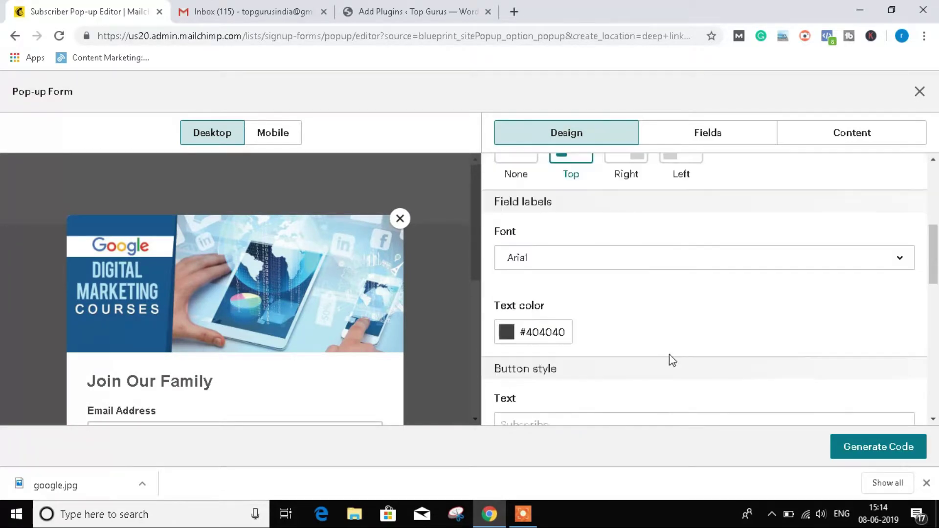
{"action": "scroll", "coordinate": [671, 359], "scroll_direction": "up", "scroll_amount": 3}
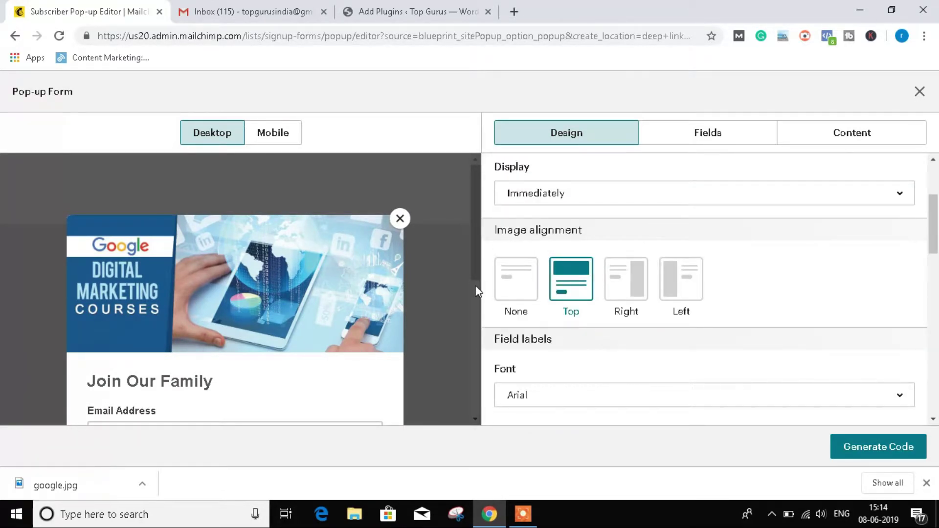
{"action": "left_click", "coordinate": [514, 288]}
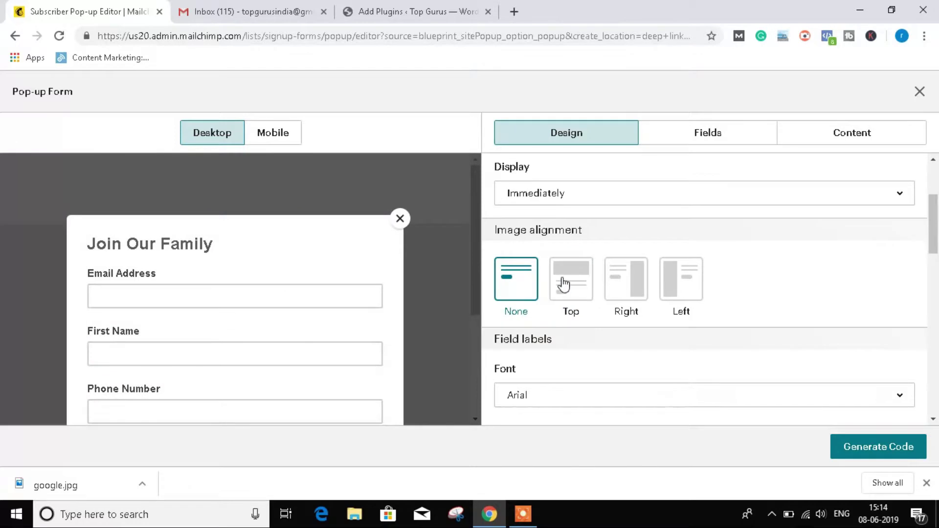
{"action": "left_click", "coordinate": [564, 284]}
{"action": "left_click", "coordinate": [633, 284]}
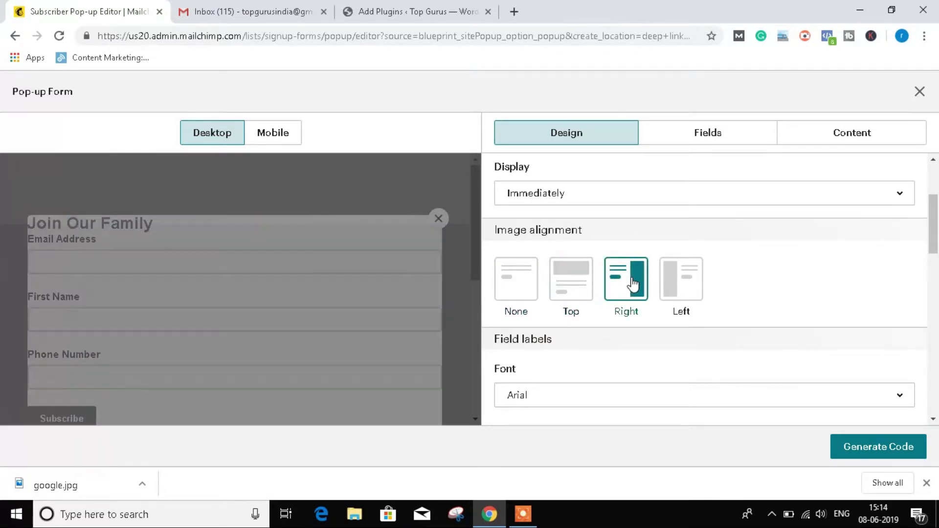
{"action": "scroll", "coordinate": [333, 281], "scroll_direction": "down", "scroll_amount": 4}
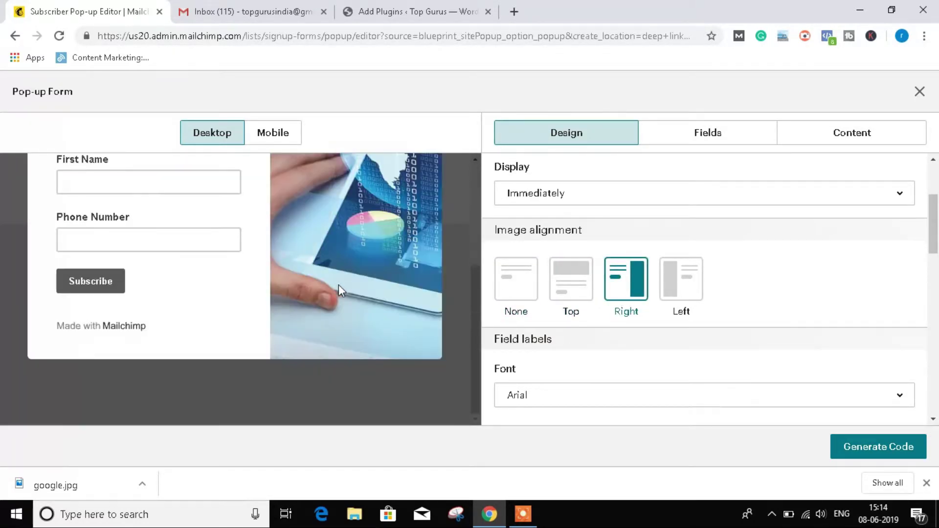
{"action": "scroll", "coordinate": [333, 259], "scroll_direction": "down", "scroll_amount": 3}
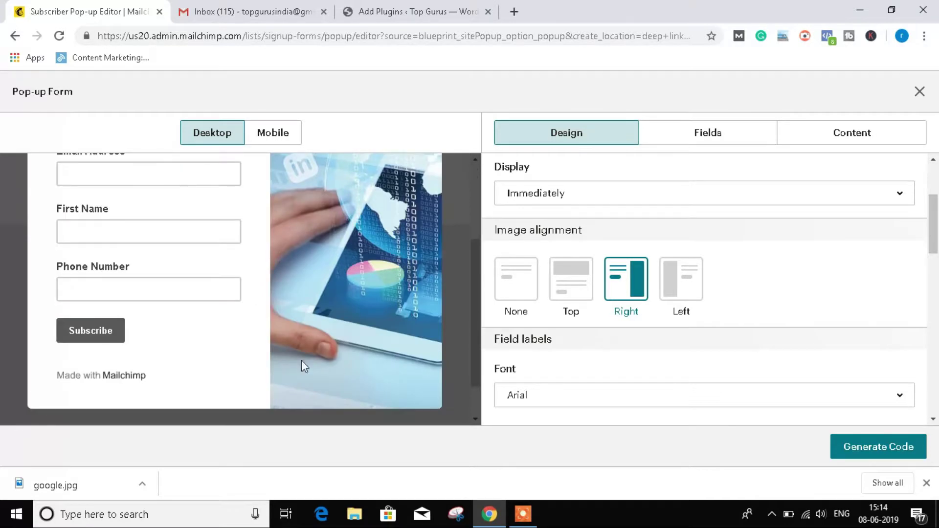
{"action": "scroll", "coordinate": [326, 308], "scroll_direction": "up", "scroll_amount": 2}
{"action": "scroll", "coordinate": [338, 284], "scroll_direction": "down", "scroll_amount": 1}
{"action": "left_click", "coordinate": [680, 288]}
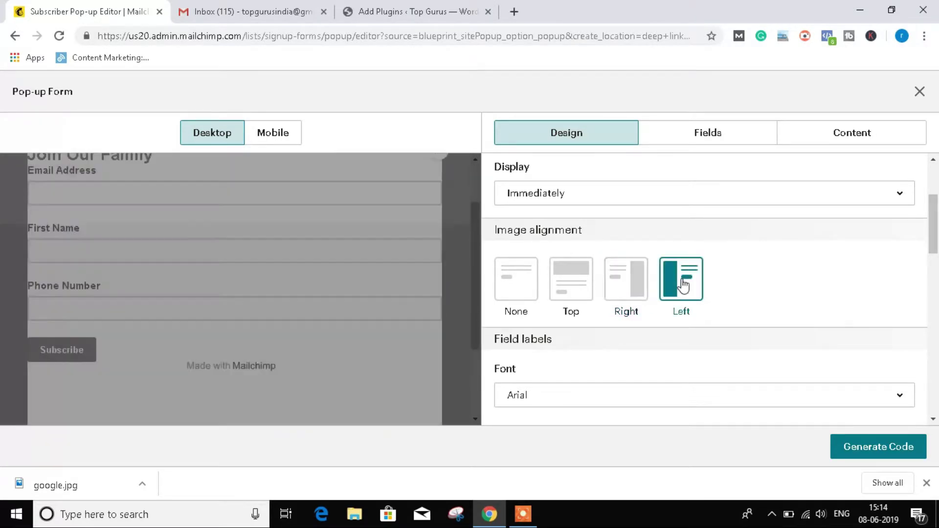
{"action": "scroll", "coordinate": [234, 289], "scroll_direction": "down", "scroll_amount": 3}
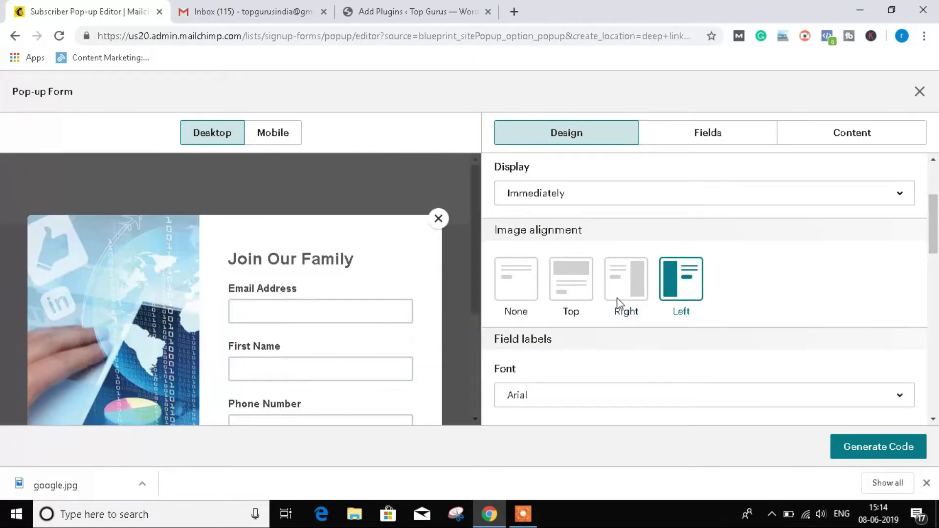
{"action": "left_click", "coordinate": [578, 294]}
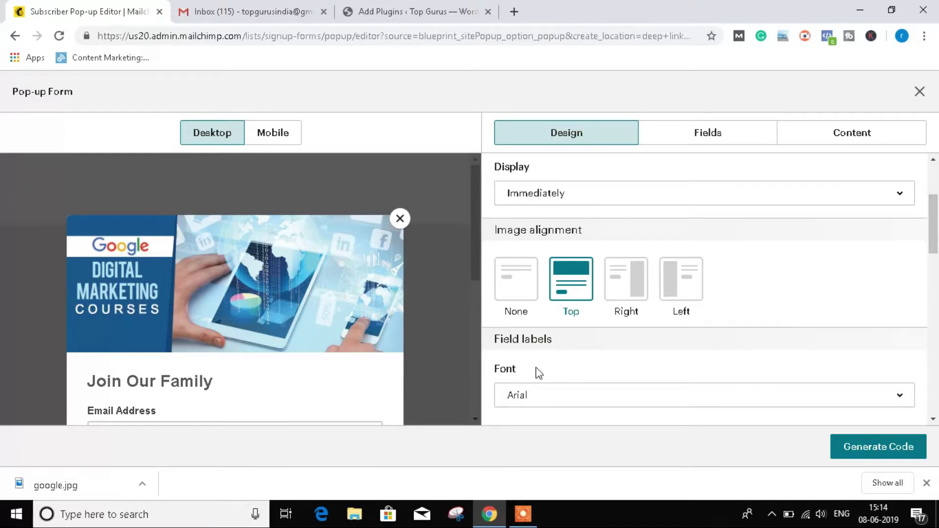
Try Comic Sans as the field label font, check it in the preview, and switch back to Arial.
{"action": "scroll", "coordinate": [597, 341], "scroll_direction": "down", "scroll_amount": 1}
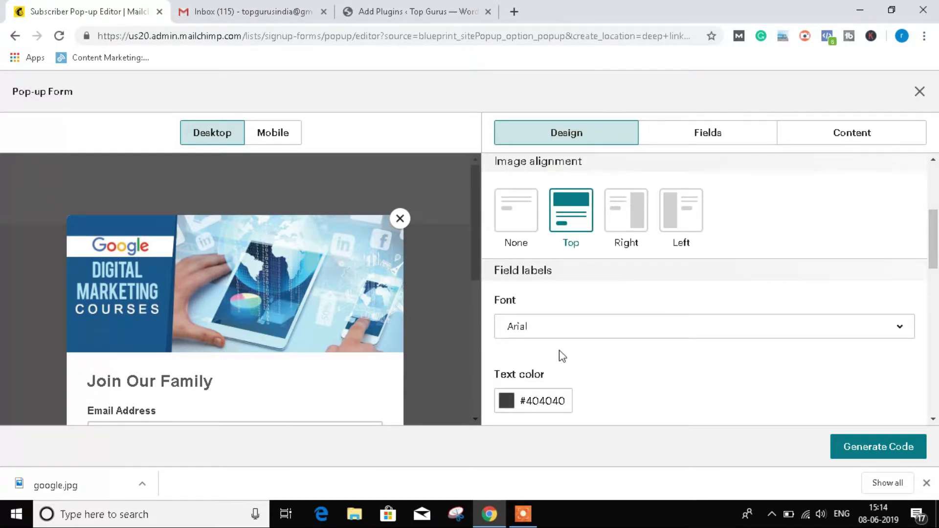
{"action": "left_click", "coordinate": [743, 327]}
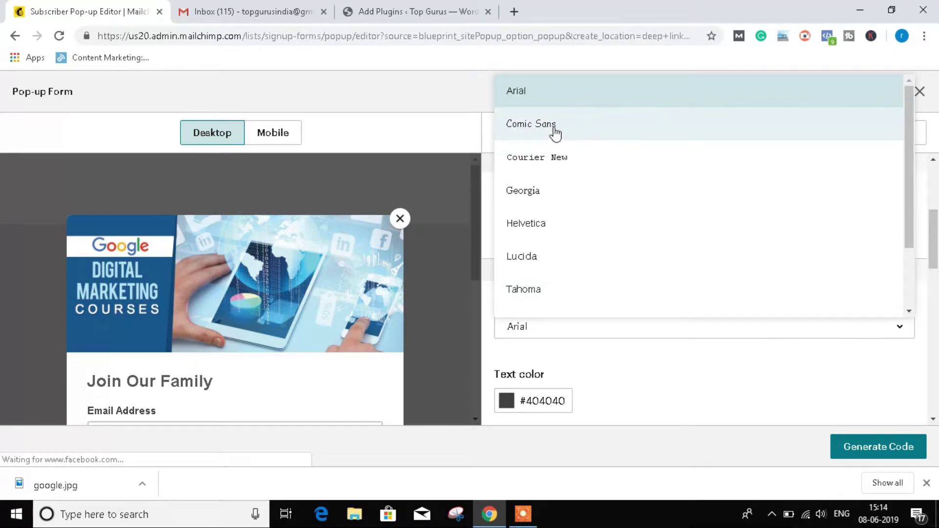
{"action": "left_click", "coordinate": [554, 133]}
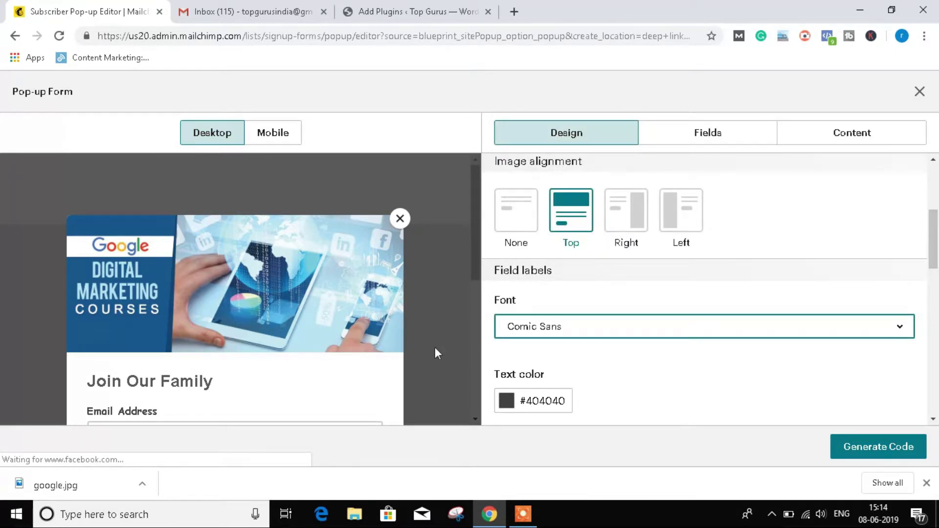
{"action": "scroll", "coordinate": [492, 337], "scroll_direction": "down", "scroll_amount": 3}
{"action": "scroll", "coordinate": [494, 336], "scroll_direction": "up", "scroll_amount": 2}
{"action": "scroll", "coordinate": [211, 339], "scroll_direction": "down", "scroll_amount": 4}
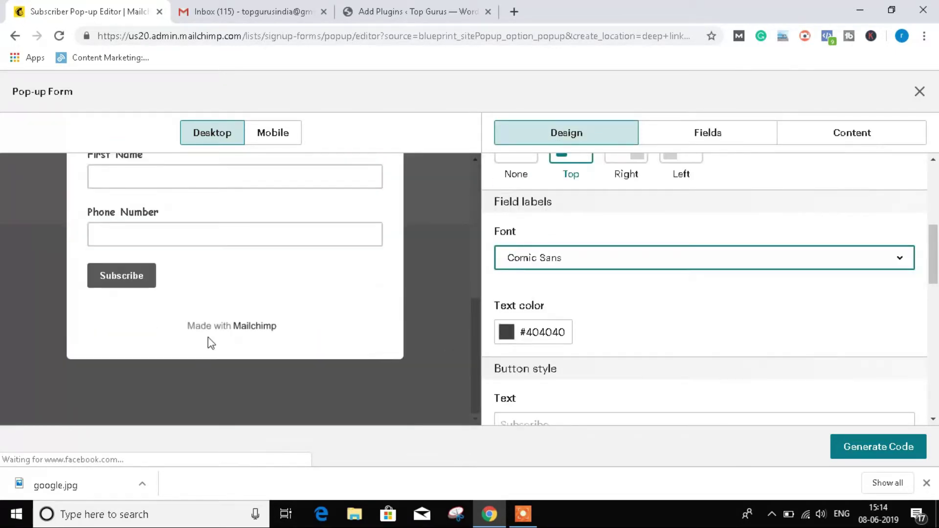
{"action": "left_click", "coordinate": [601, 259]}
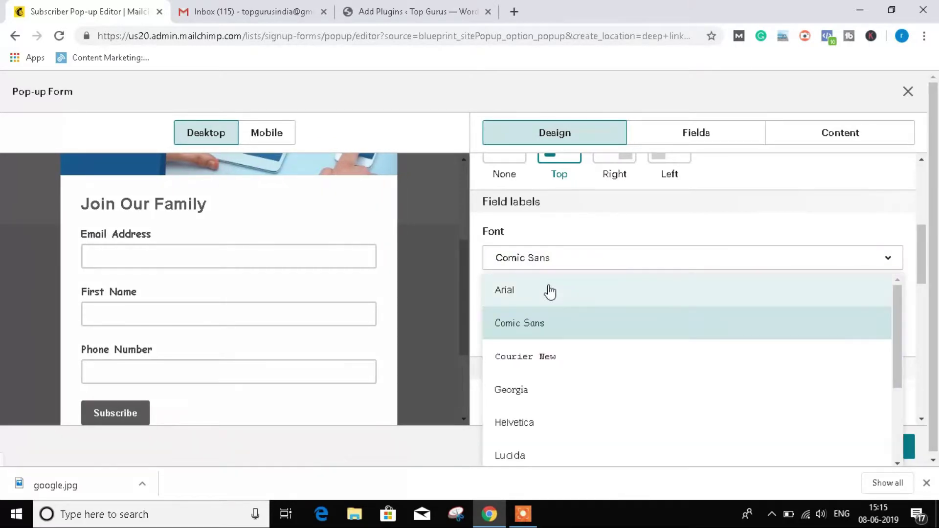
{"action": "left_click", "coordinate": [534, 296]}
{"action": "scroll", "coordinate": [318, 357], "scroll_direction": "up", "scroll_amount": 2}
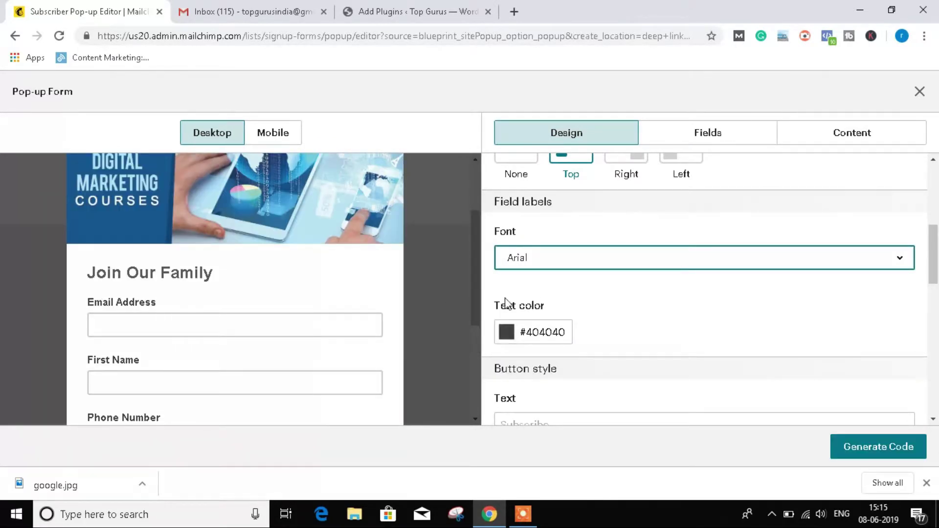
Set the pop-up's display timing to On exit.
{"action": "scroll", "coordinate": [833, 313], "scroll_direction": "up", "scroll_amount": 5}
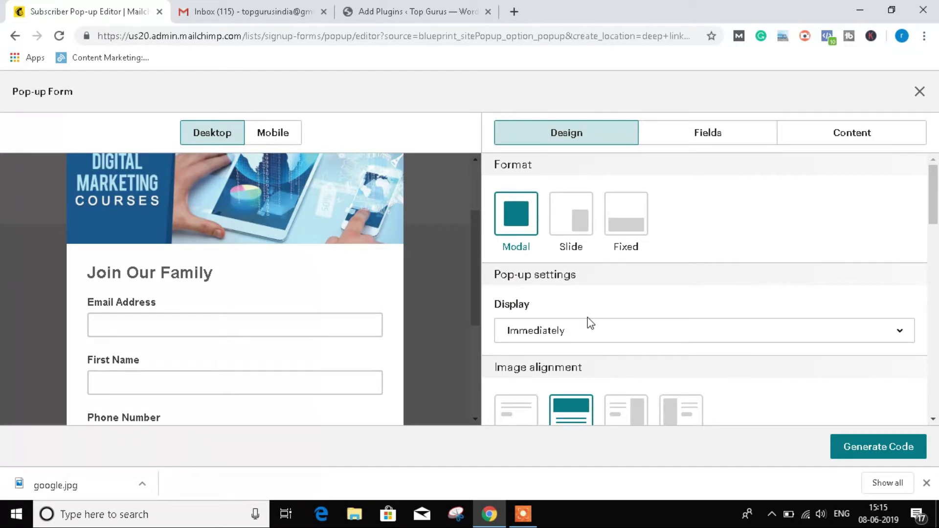
{"action": "left_click", "coordinate": [619, 337]}
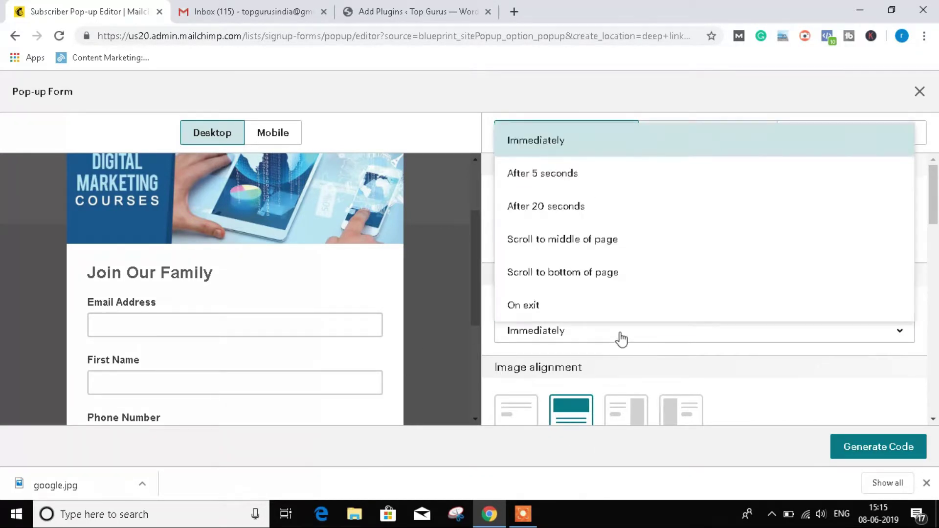
{"action": "left_click", "coordinate": [566, 175]}
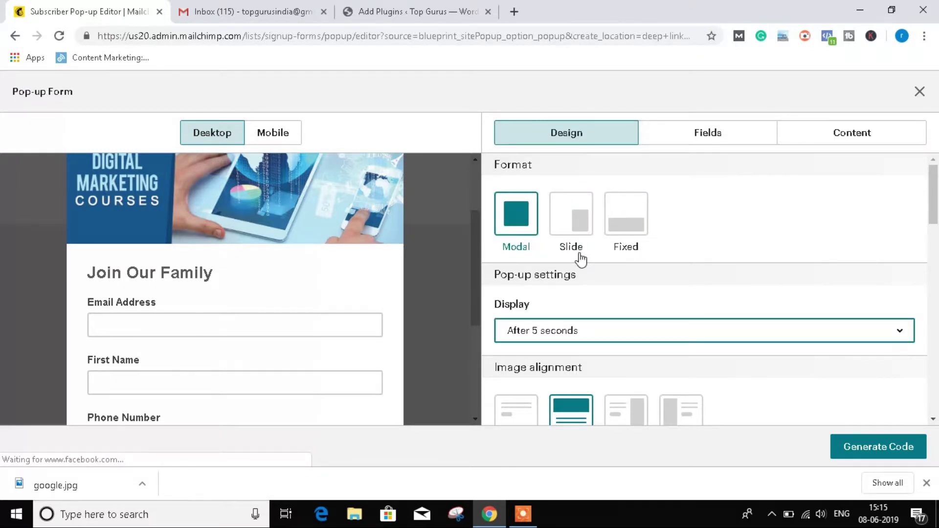
{"action": "left_click", "coordinate": [724, 337]}
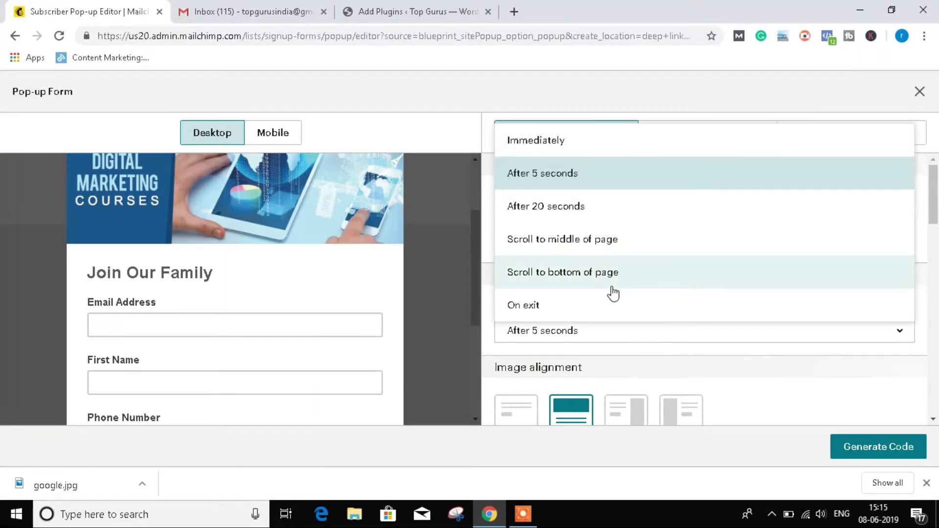
{"action": "left_click", "coordinate": [528, 308]}
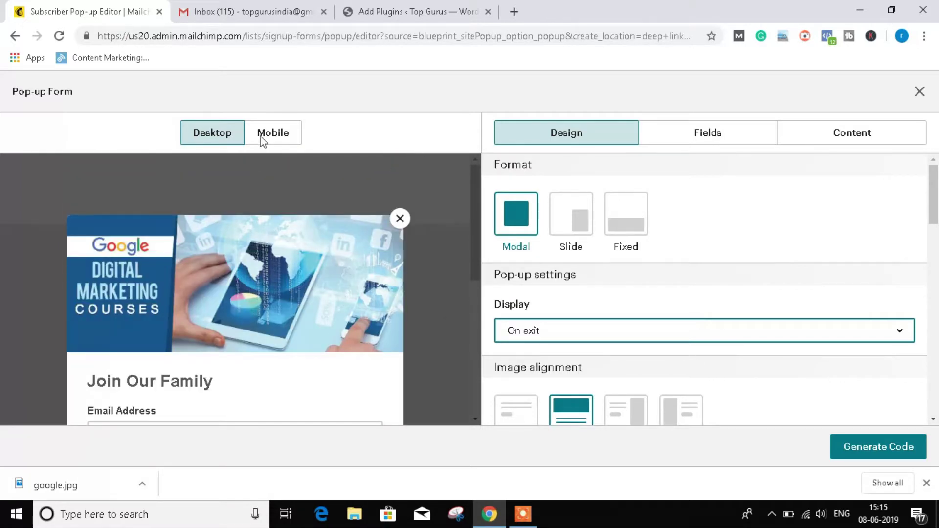
Preview the pop-up form in the mobile layout and look through its fields.
{"action": "left_click", "coordinate": [279, 131]}
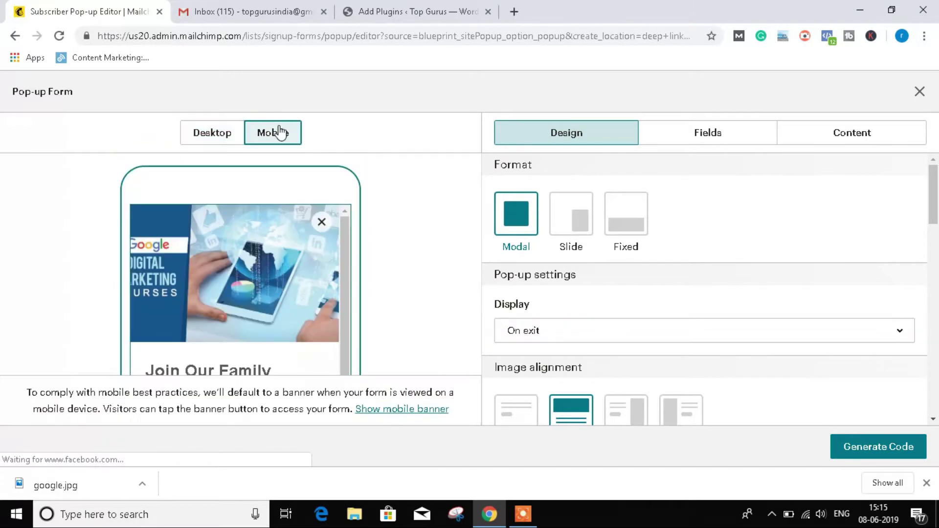
{"action": "scroll", "coordinate": [224, 282], "scroll_direction": "down", "scroll_amount": 2}
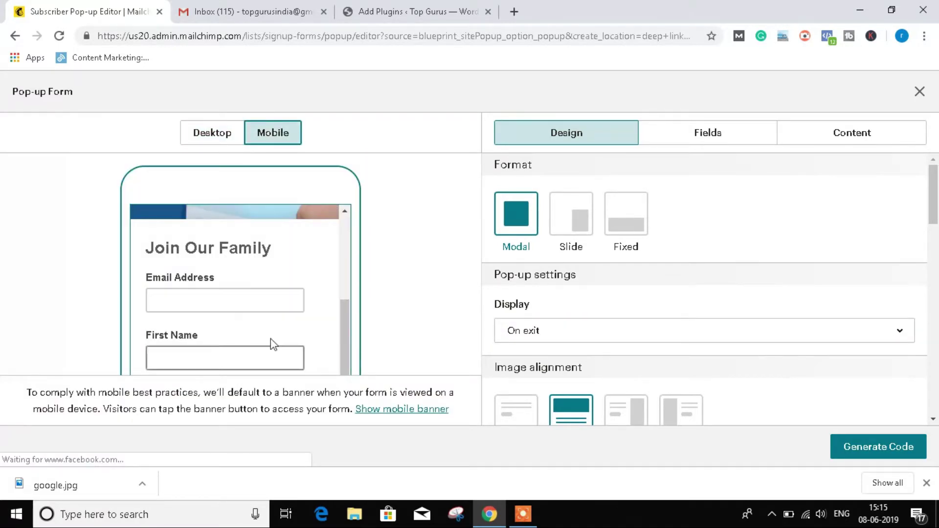
{"action": "scroll", "coordinate": [241, 331], "scroll_direction": "up", "scroll_amount": 2}
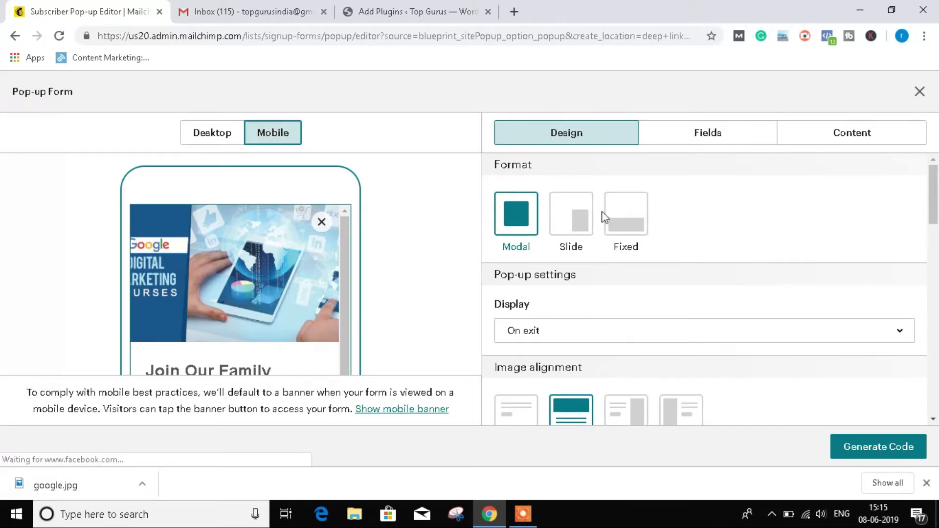
Generate the pop-up form's embed code and select the entire script.
{"action": "left_click", "coordinate": [896, 446]}
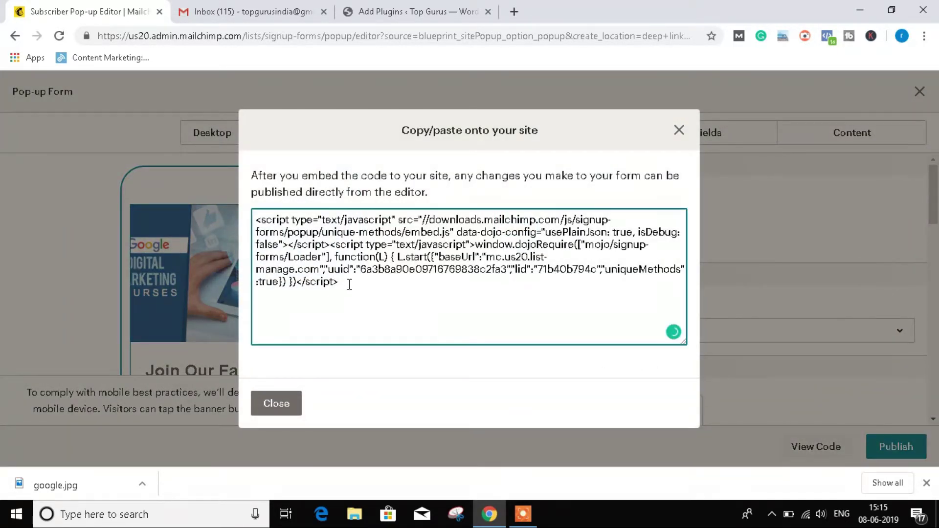
{"action": "left_click_drag", "start_coordinate": [349, 280], "coordinate": [246, 224]}
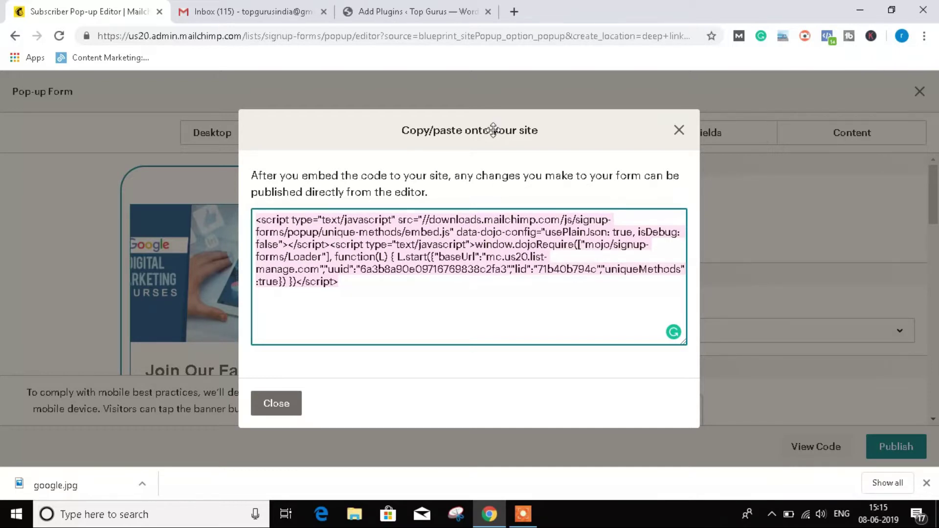
Switch to the WordPress admin and search the plugins available to add for header and footer plugins.
{"action": "left_click", "coordinate": [437, 10]}
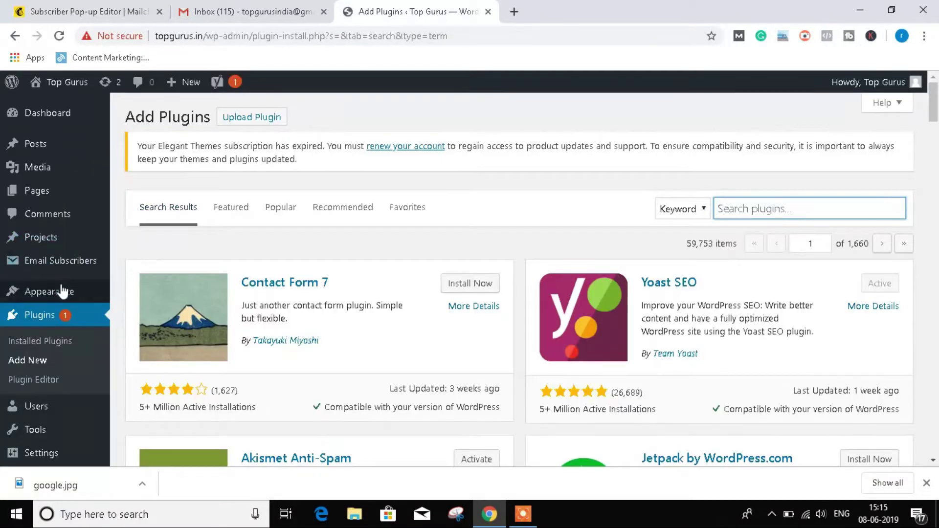
{"action": "mouse_move", "coordinate": [50, 182]}
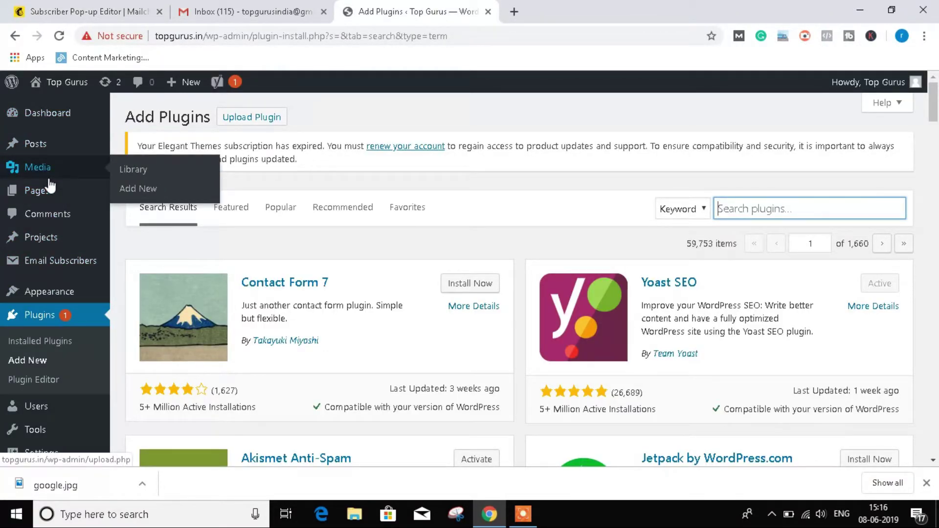
{"action": "mouse_move", "coordinate": [68, 302]}
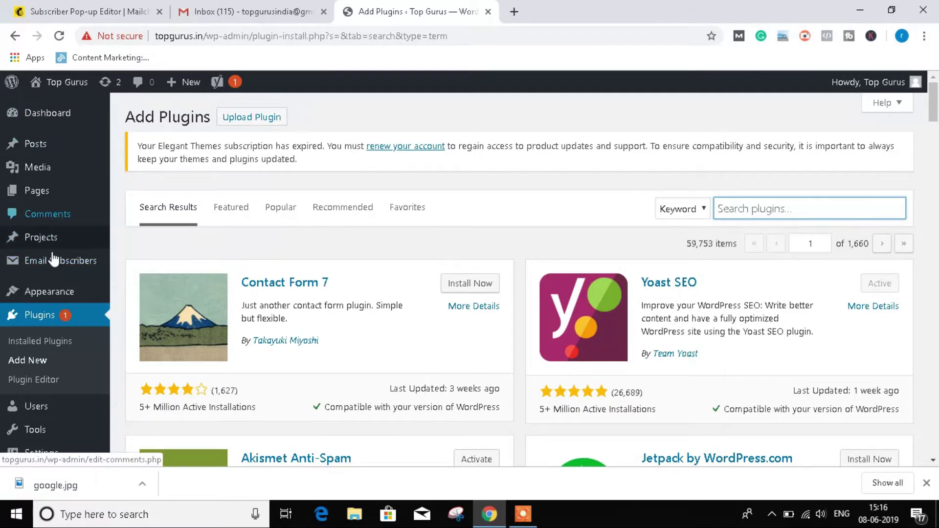
{"action": "left_click", "coordinate": [38, 360]}
{"action": "left_click", "coordinate": [767, 210]}
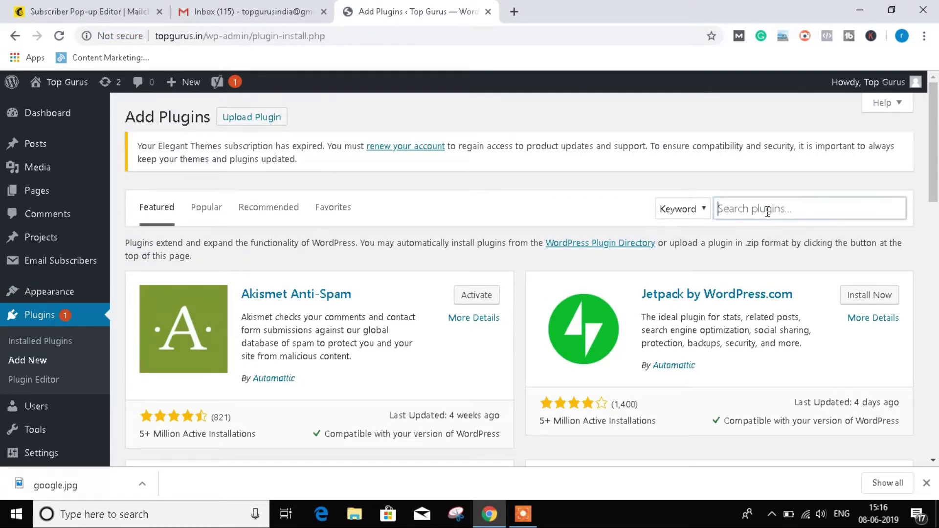
{"action": "left_click", "coordinate": [767, 209]}
{"action": "type", "text": "header"}
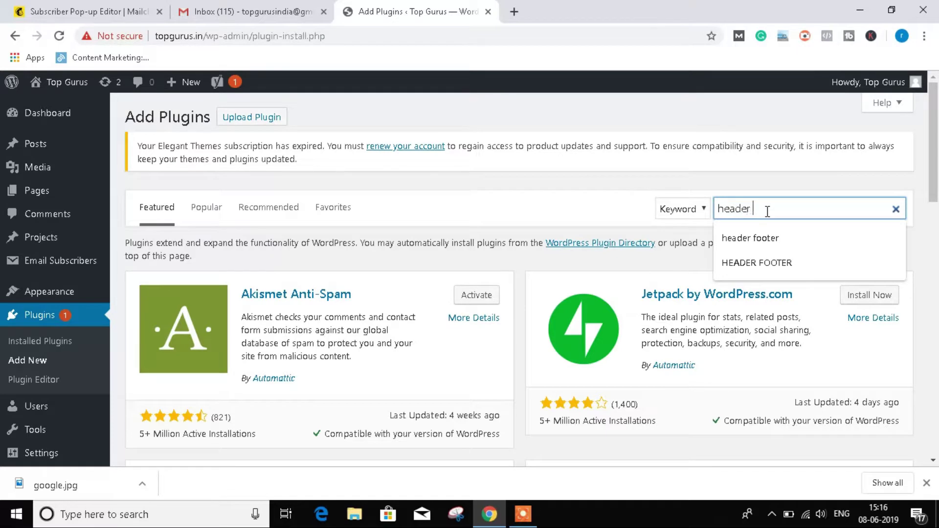
{"action": "key", "text": "Return"}
{"action": "type", "text": "er adn footter"}
{"action": "key", "text": "BackSpace"}
{"action": "key", "text": "BackSpace"}
{"action": "type", "text": "er"}
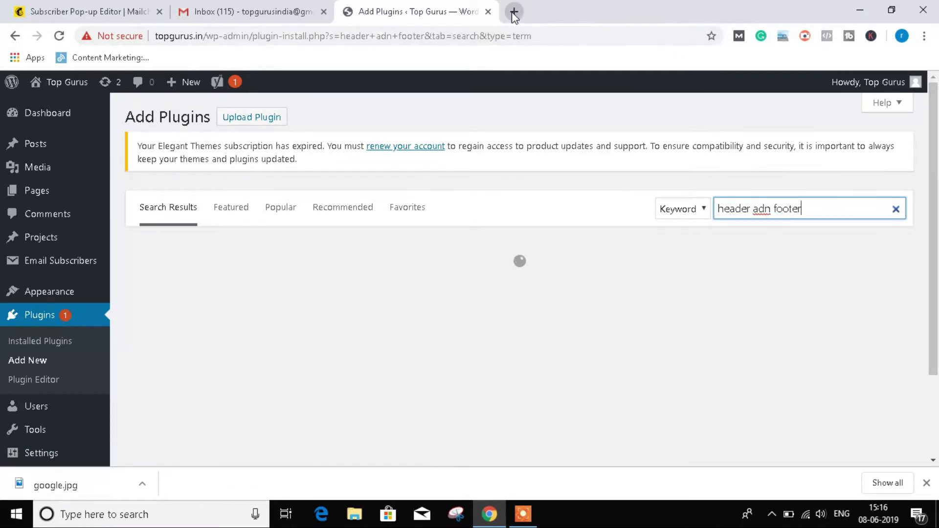
Load the topgurus.in website in a new browser tab.
{"action": "left_click", "coordinate": [514, 12]}
{"action": "type", "text": "top"}
{"action": "key", "text": "Return"}
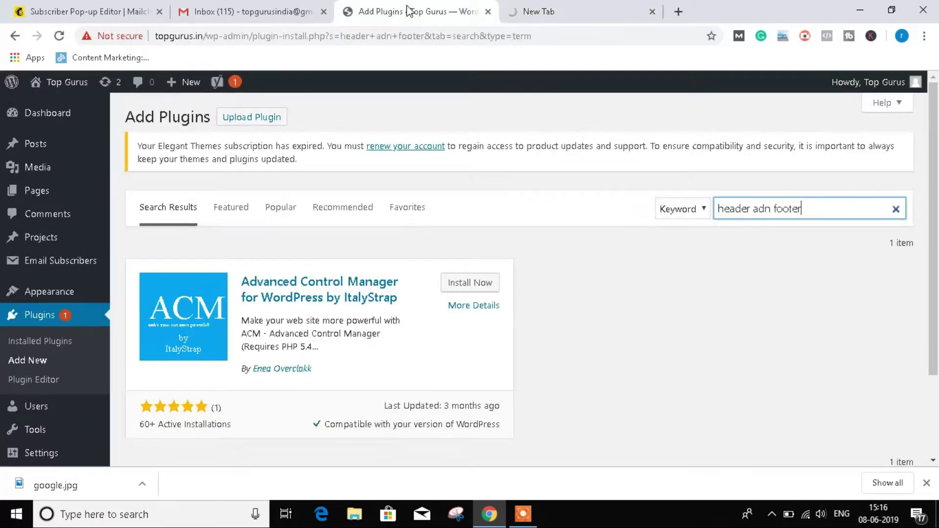
Return to the WordPress plugin search and correct the search term to "header and footer".
{"action": "left_click", "coordinate": [440, 12]}
{"action": "key", "text": "BackSpace"}
{"action": "type", "text": "d"}
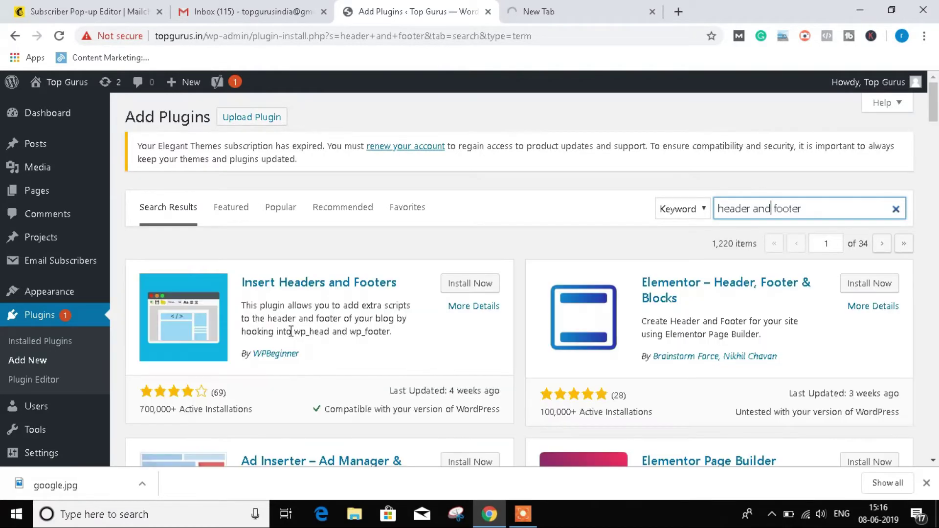
Install and activate the Head, Footer and Post Injections plugin from the search results.
{"action": "scroll", "coordinate": [496, 290], "scroll_direction": "down", "scroll_amount": 4}
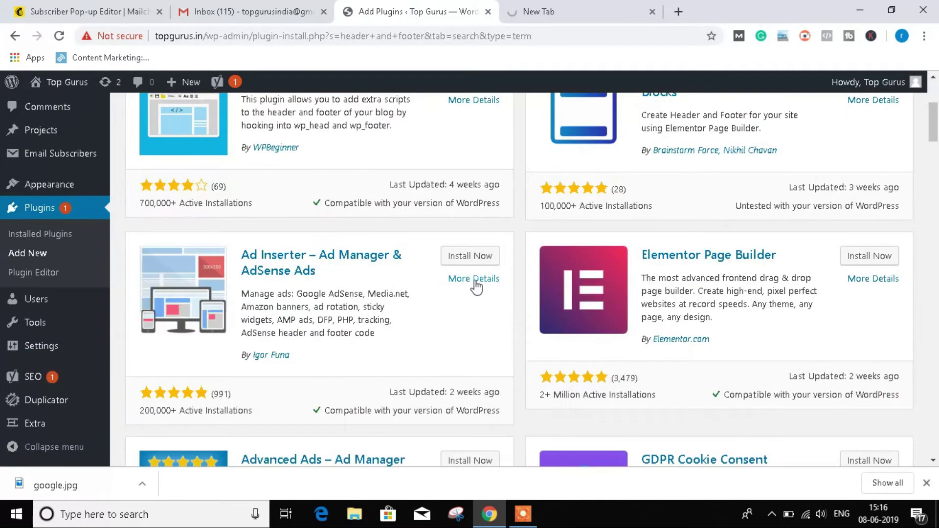
{"action": "scroll", "coordinate": [538, 348], "scroll_direction": "down", "scroll_amount": 8}
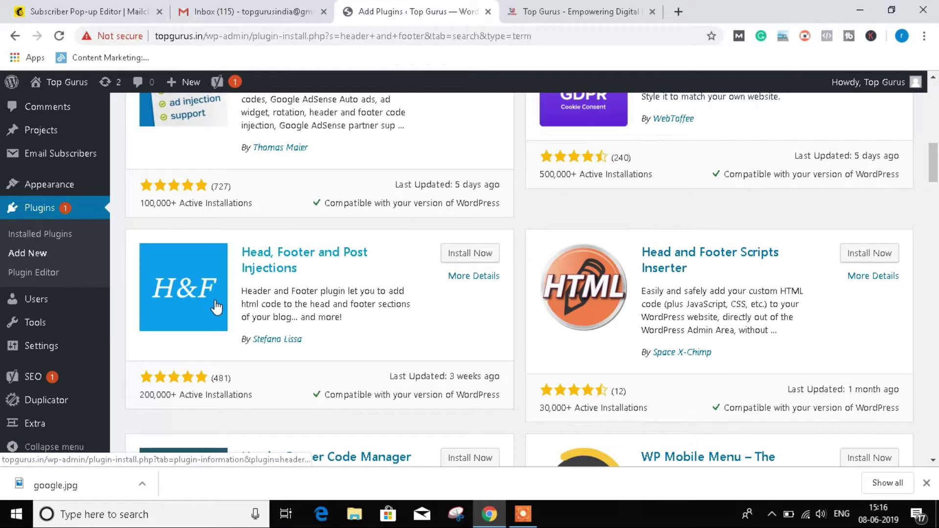
{"action": "left_click", "coordinate": [482, 254]}
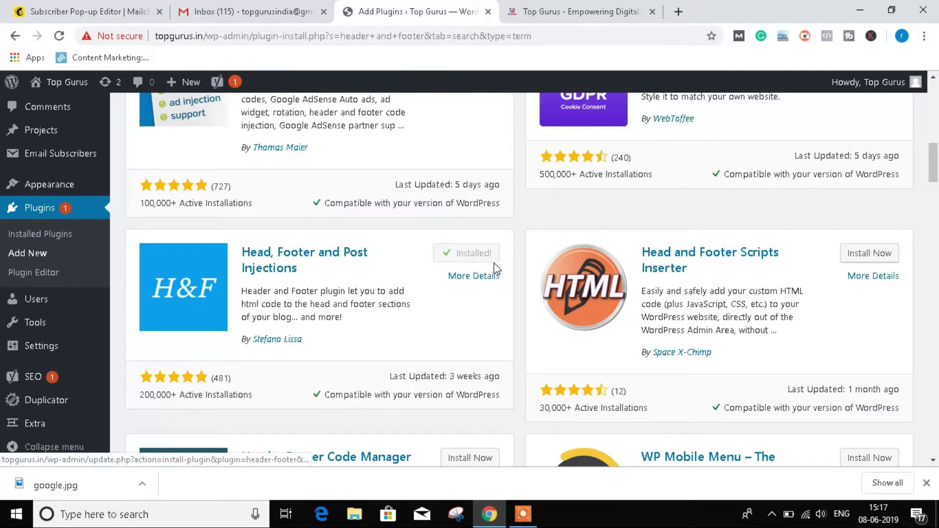
{"action": "left_click", "coordinate": [463, 259]}
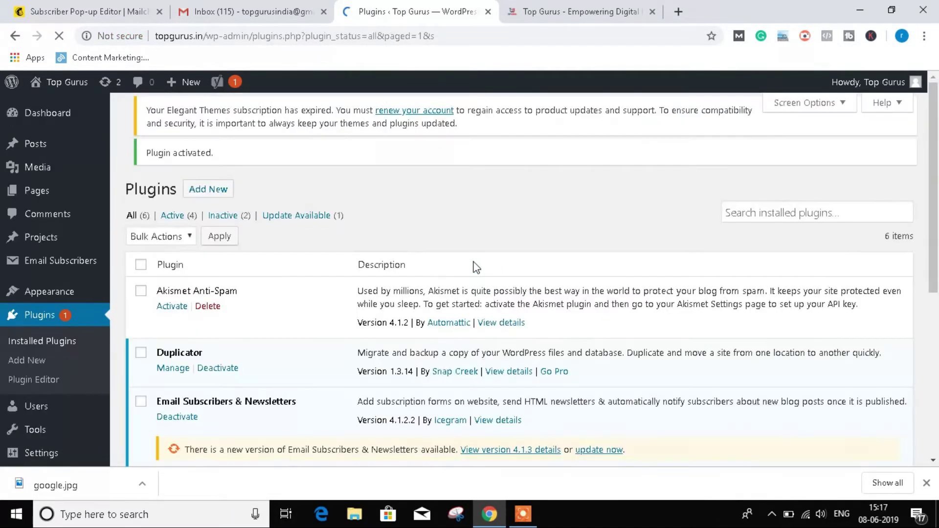
Open the Header and Footer settings page and bring up its head section code for every page.
{"action": "scroll", "coordinate": [72, 404], "scroll_direction": "down", "scroll_amount": 1}
{"action": "mouse_move", "coordinate": [55, 386]}
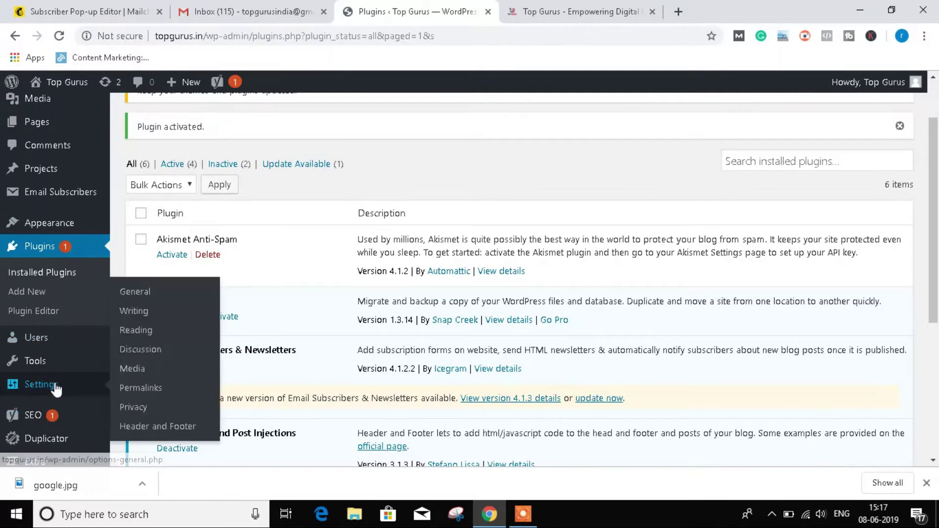
{"action": "left_click", "coordinate": [135, 429]}
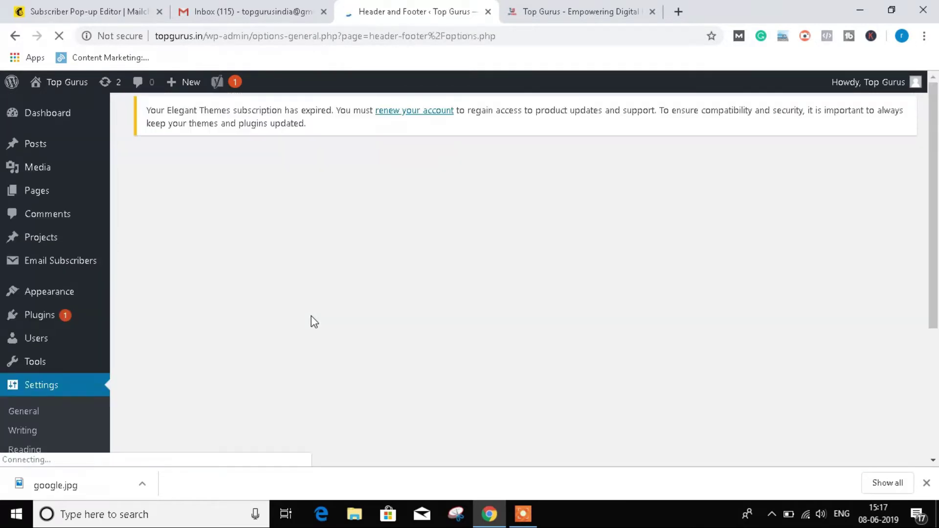
{"action": "scroll", "coordinate": [343, 319], "scroll_direction": "down", "scroll_amount": 4}
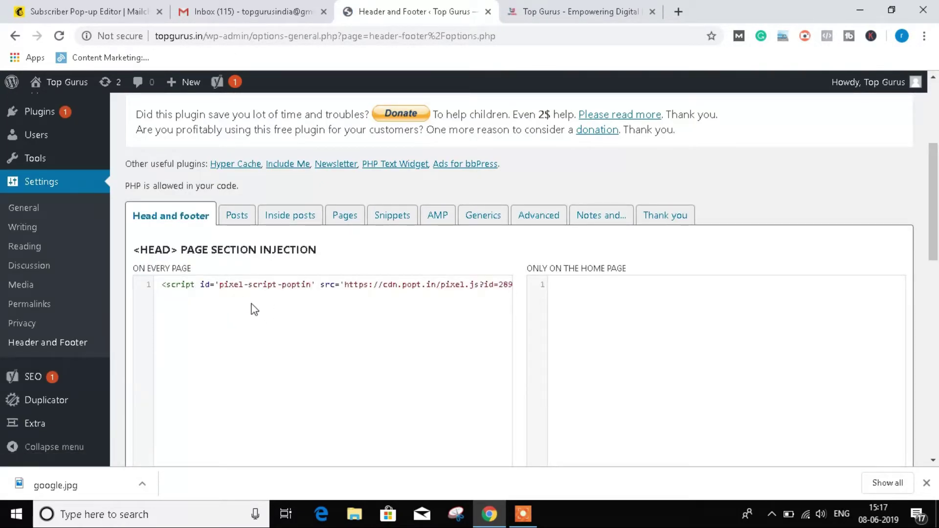
Paste the Mailchimp pop-up script on a new line in the head section code for every page and save the settings.
{"action": "left_click", "coordinate": [83, 11]}
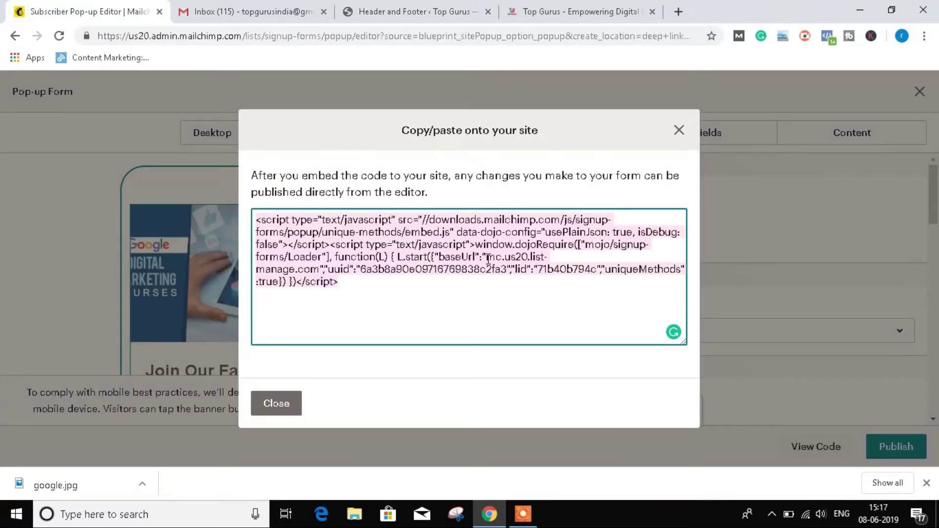
{"action": "left_click", "coordinate": [466, 7]}
{"action": "left_click", "coordinate": [203, 327]}
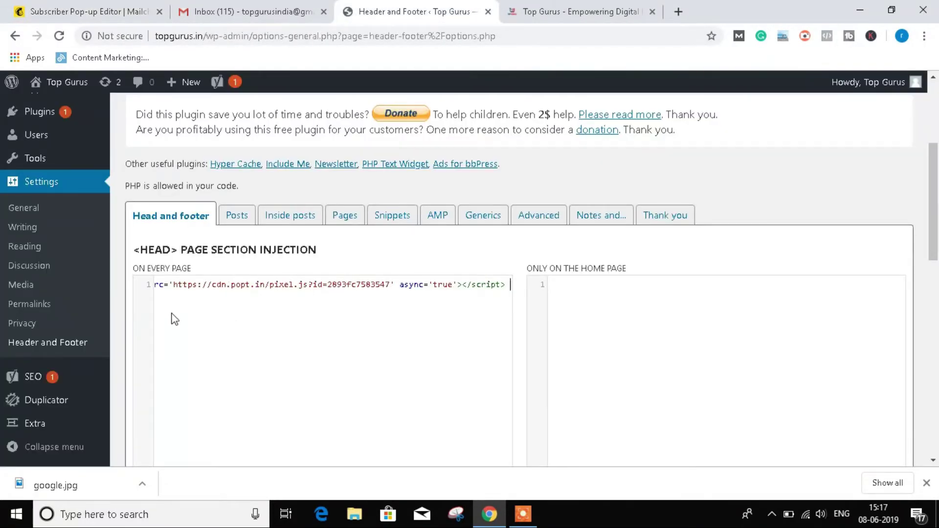
{"action": "key", "text": "Return"}
{"action": "key", "text": "ctrl+v"}
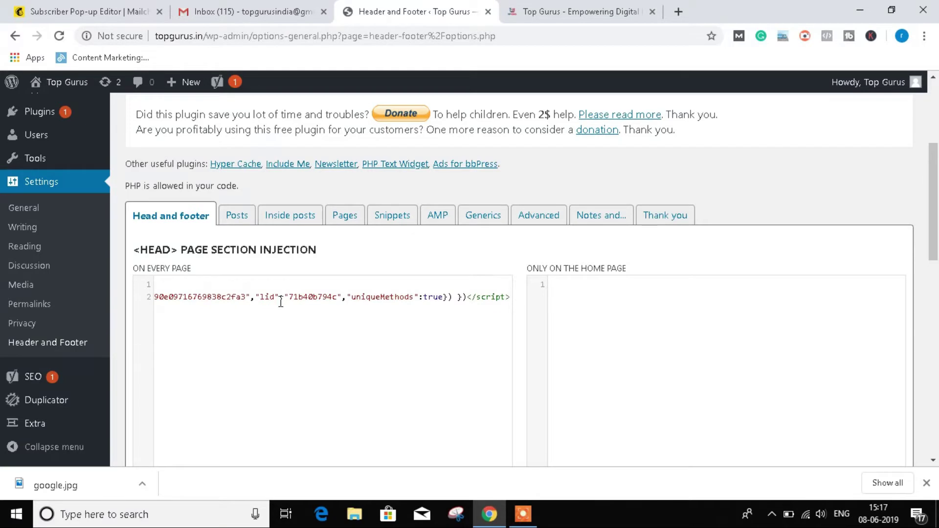
{"action": "scroll", "coordinate": [441, 439], "scroll_direction": "down", "scroll_amount": 12}
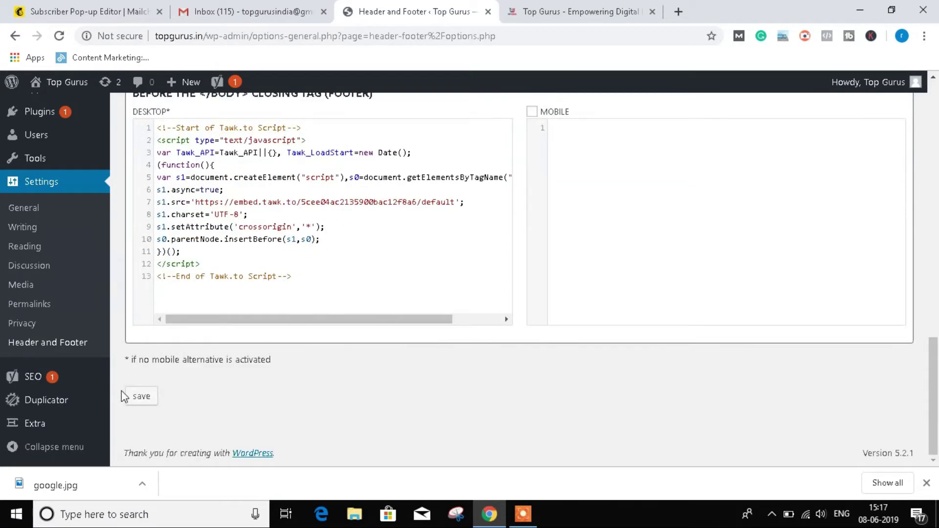
{"action": "left_click", "coordinate": [136, 400]}
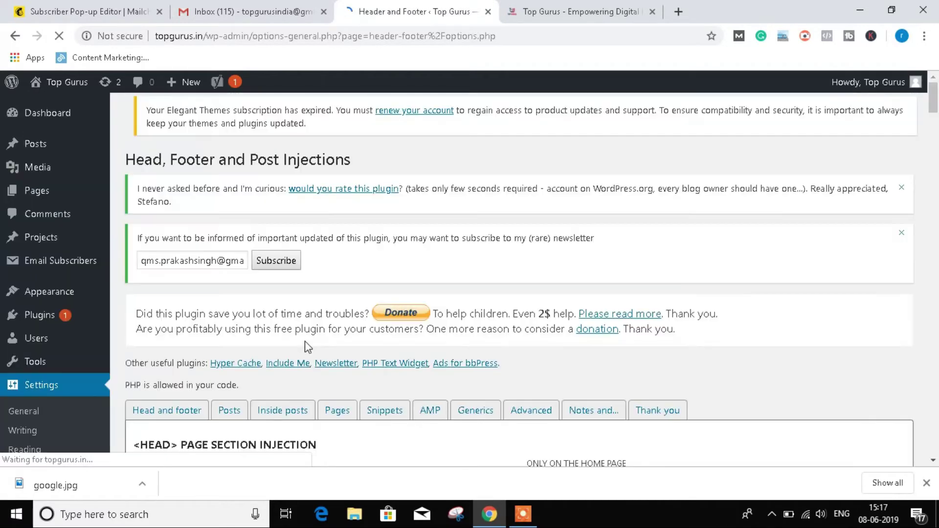
Check the saved head section code against the embed script shown in Mailchimp.
{"action": "scroll", "coordinate": [293, 362], "scroll_direction": "down", "scroll_amount": 5}
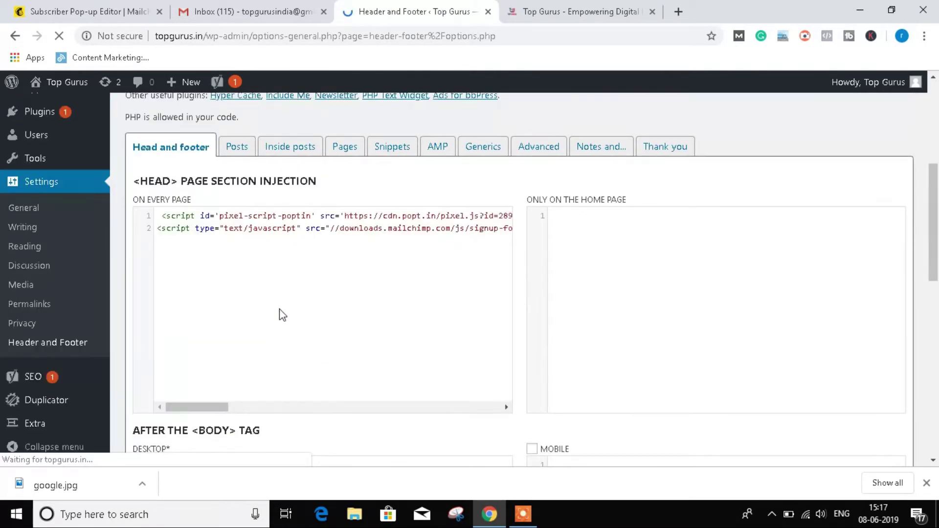
{"action": "scroll", "coordinate": [280, 309], "scroll_direction": "down", "scroll_amount": 2}
{"action": "scroll", "coordinate": [283, 358], "scroll_direction": "up", "scroll_amount": 1}
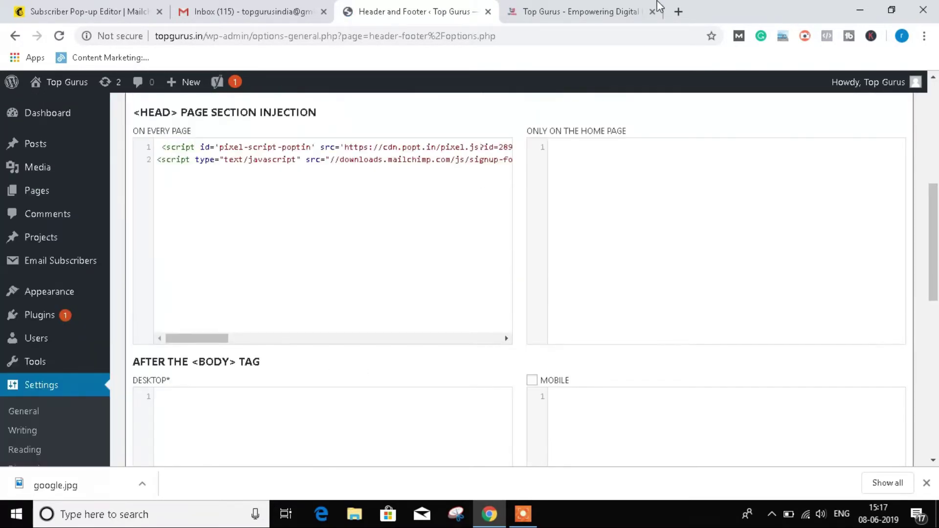
{"action": "left_click", "coordinate": [109, 5]}
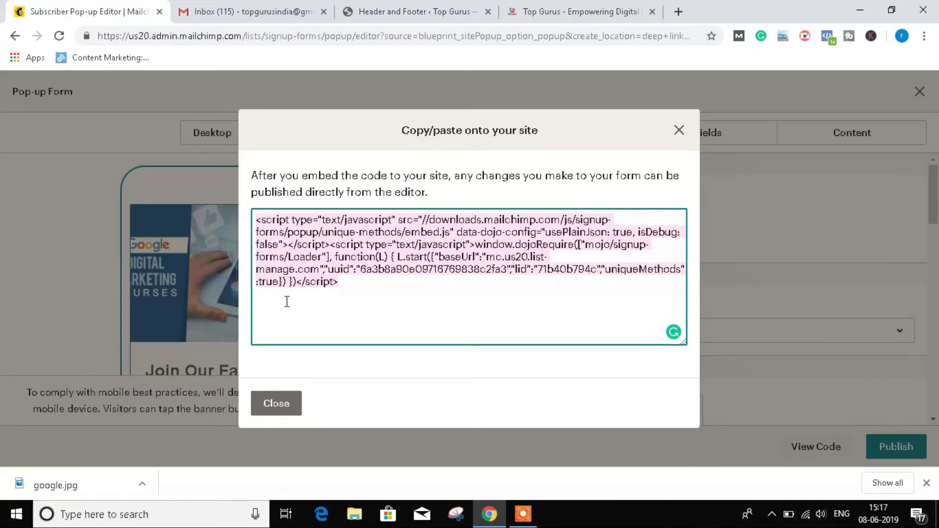
{"action": "left_click", "coordinate": [411, 6]}
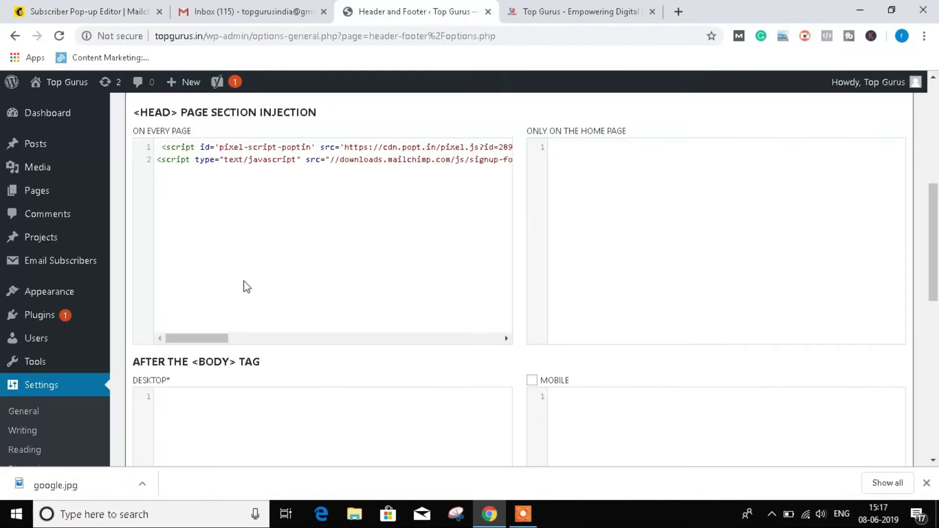
{"action": "scroll", "coordinate": [235, 275], "scroll_direction": "up", "scroll_amount": 2}
Look through the topgurus.in homepage and reload it with the new code in place.
{"action": "left_click", "coordinate": [561, 9]}
{"action": "scroll", "coordinate": [262, 159], "scroll_direction": "down", "scroll_amount": 20}
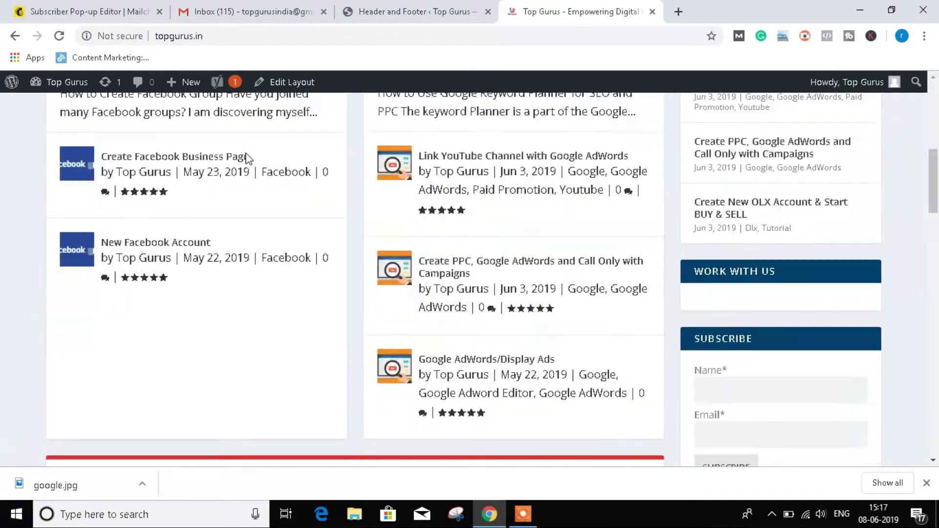
{"action": "scroll", "coordinate": [335, 243], "scroll_direction": "up", "scroll_amount": 10}
{"action": "left_click", "coordinate": [58, 37]}
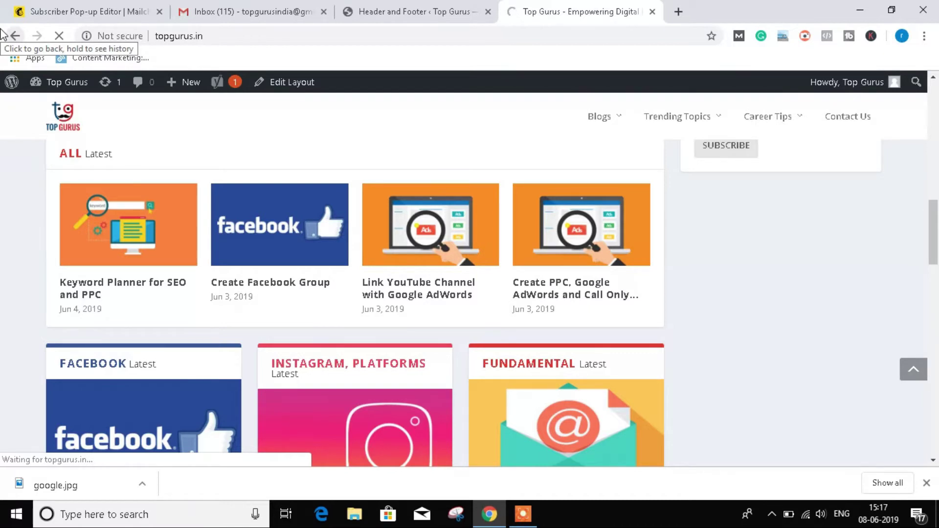
Review the scripts in the head, body and footer sections of the Header and Footer settings.
{"action": "left_click", "coordinate": [442, 10]}
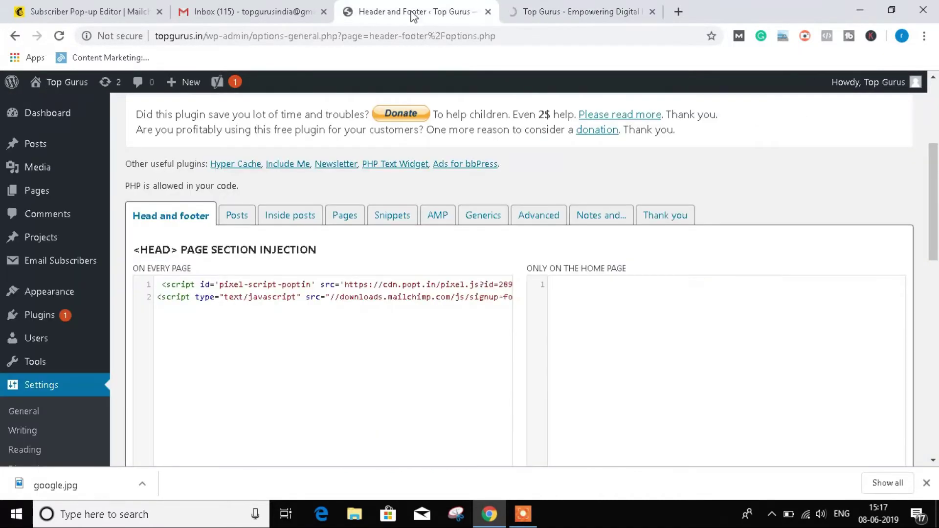
{"action": "scroll", "coordinate": [362, 272], "scroll_direction": "up", "scroll_amount": 4}
{"action": "scroll", "coordinate": [268, 367], "scroll_direction": "down", "scroll_amount": 5}
{"action": "scroll", "coordinate": [228, 393], "scroll_direction": "up", "scroll_amount": 3}
{"action": "scroll", "coordinate": [299, 388], "scroll_direction": "down", "scroll_amount": 5}
{"action": "scroll", "coordinate": [300, 379], "scroll_direction": "down", "scroll_amount": 9}
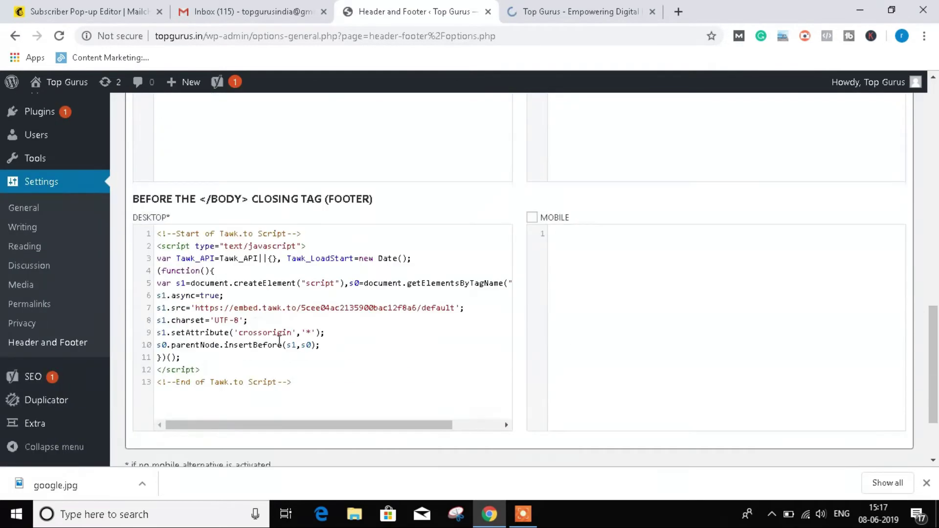
{"action": "scroll", "coordinate": [276, 337], "scroll_direction": "up", "scroll_amount": 2}
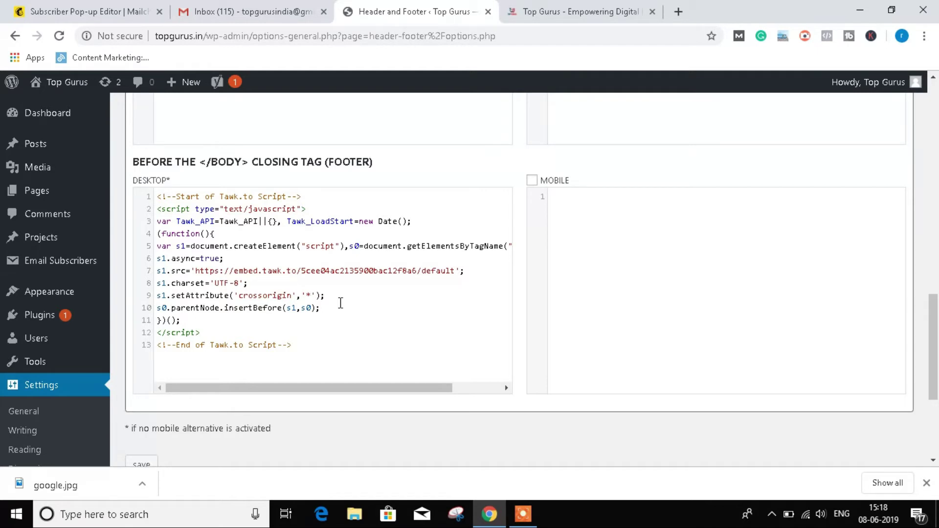
Dismiss the coupon pop-up on the website, trigger the Mailchimp exit pop-up and look through its fields.
{"action": "left_click", "coordinate": [612, 7]}
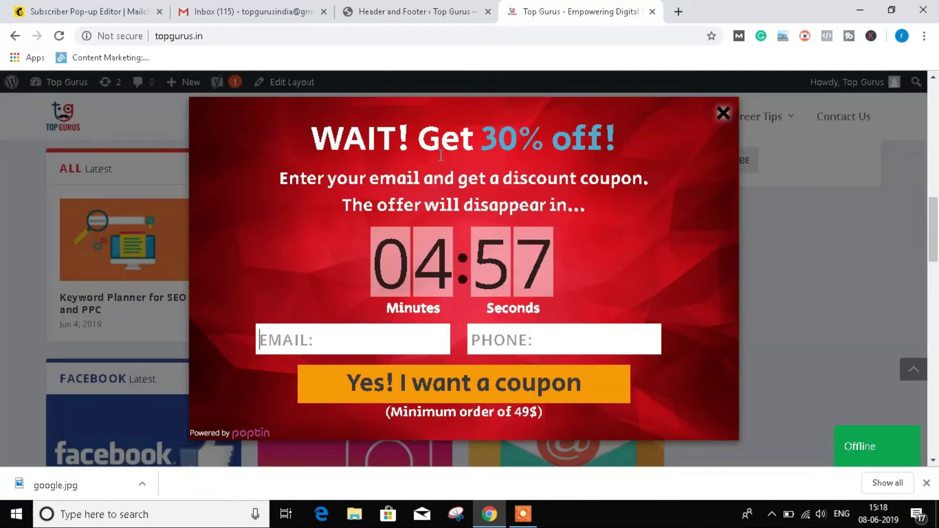
{"action": "left_click", "coordinate": [723, 113]}
{"action": "scroll", "coordinate": [456, 215], "scroll_direction": "up", "scroll_amount": 10}
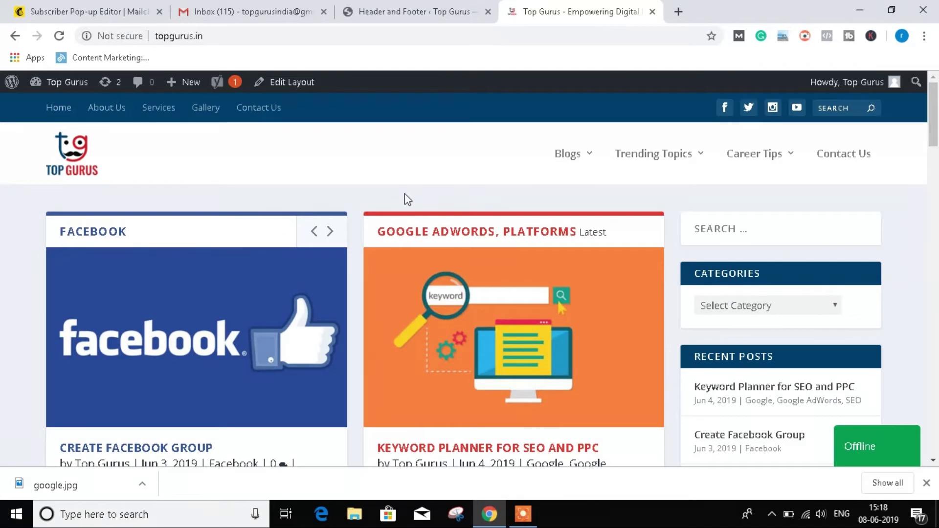
{"action": "mouse_move", "coordinate": [647, 15]}
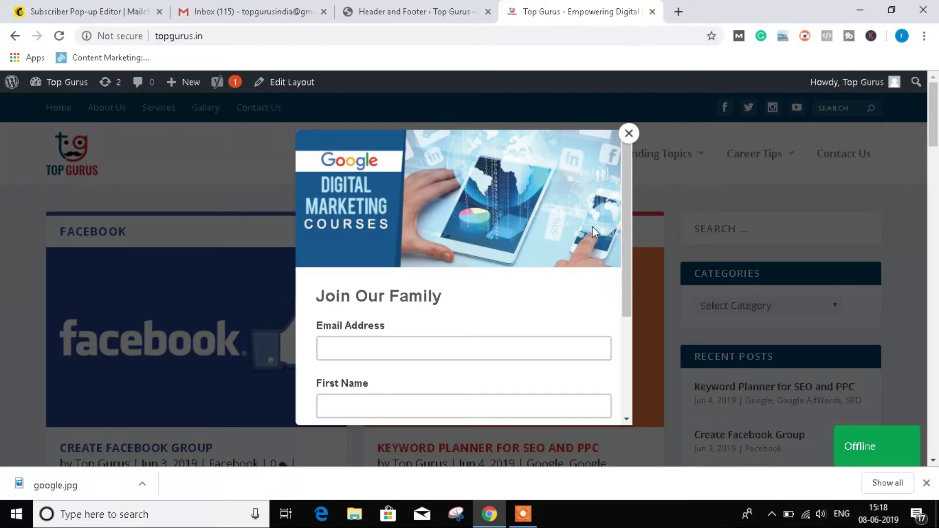
{"action": "left_click_drag", "start_coordinate": [626, 193], "coordinate": [636, 175]}
{"action": "scroll", "coordinate": [434, 361], "scroll_direction": "down", "scroll_amount": 2}
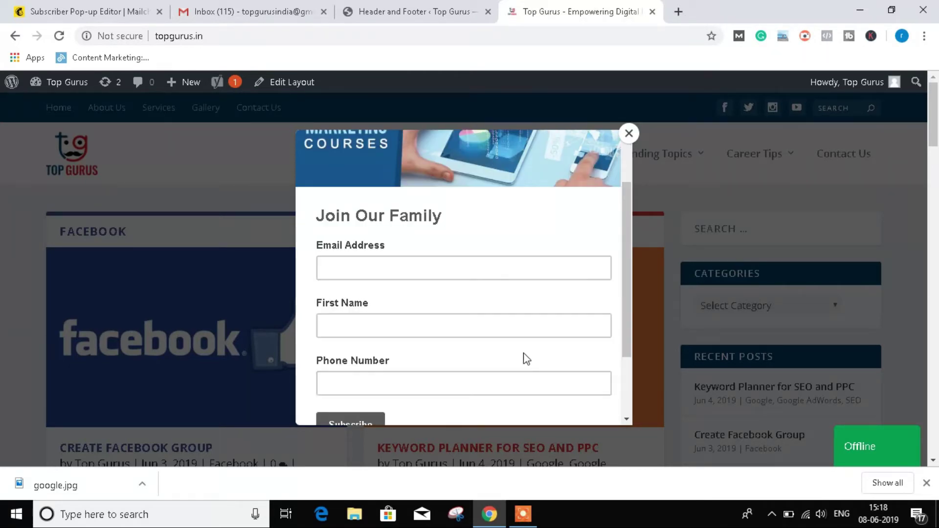